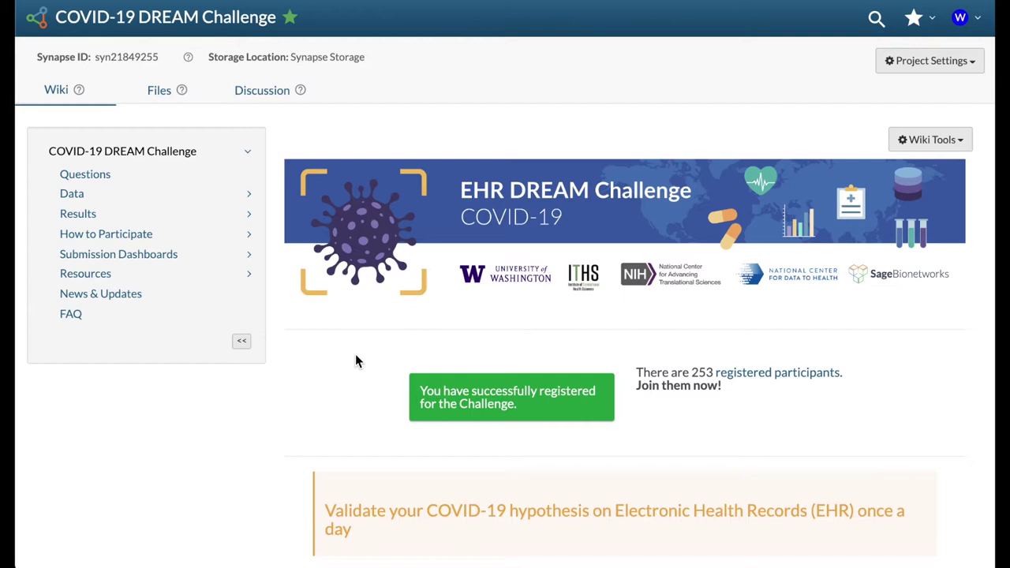
# - Open the Participation Overview under How to Participate and review its five steps, from registering to asking questions
pyautogui.click(252, 235)
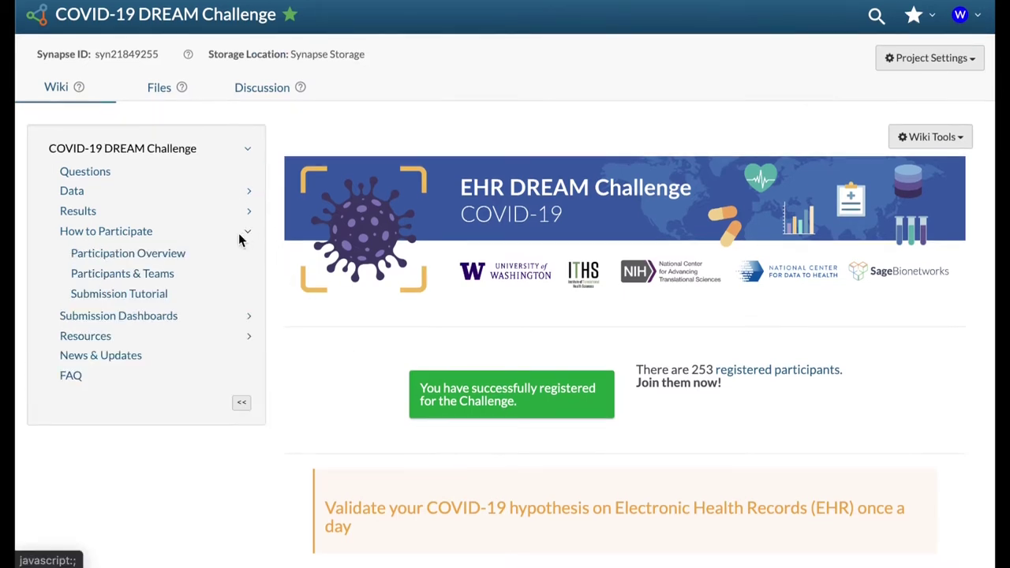
pyautogui.click(169, 254)
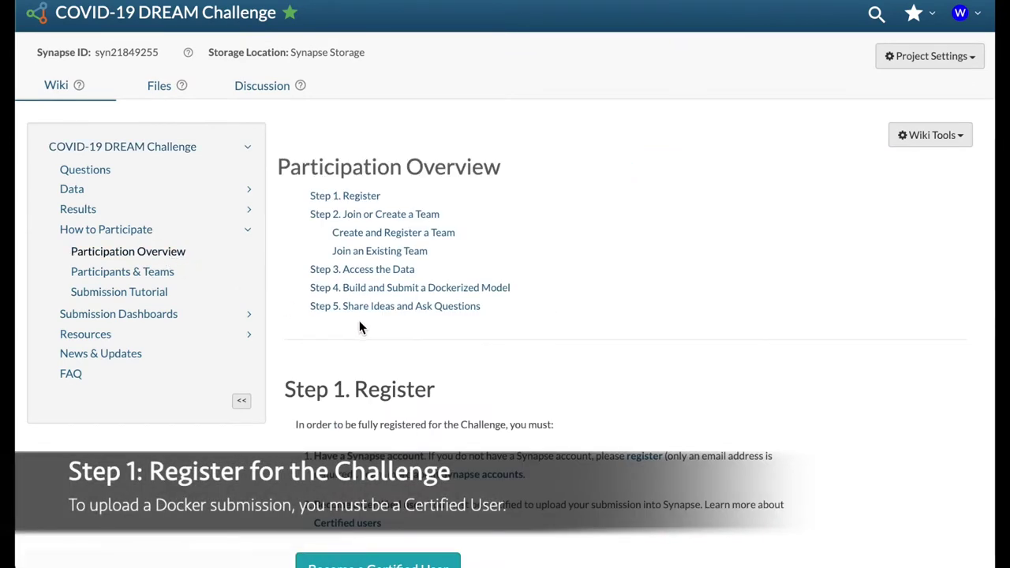
pyautogui.scroll(-3, 359, 322)
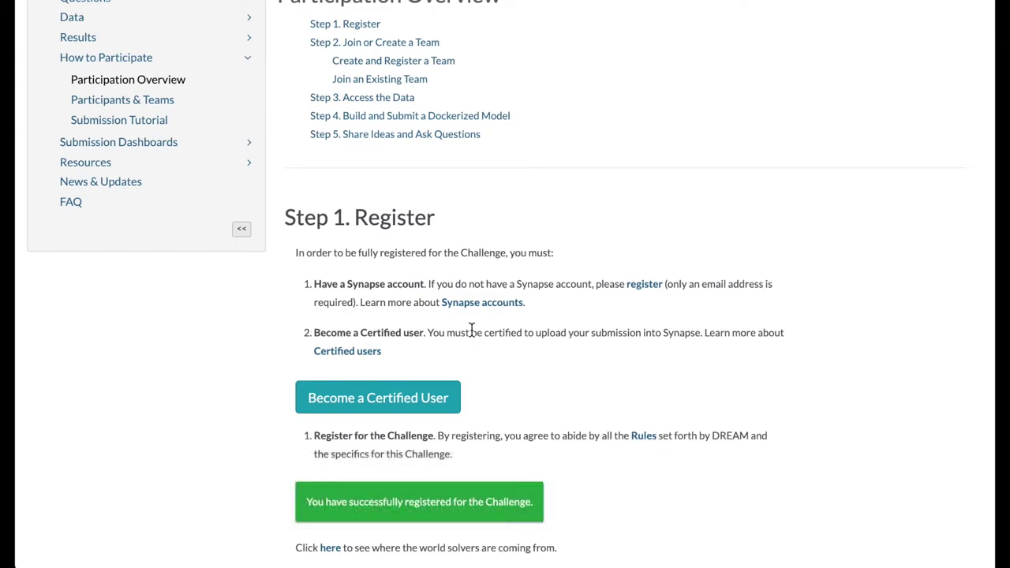
pyautogui.scroll(-3, 471, 329)
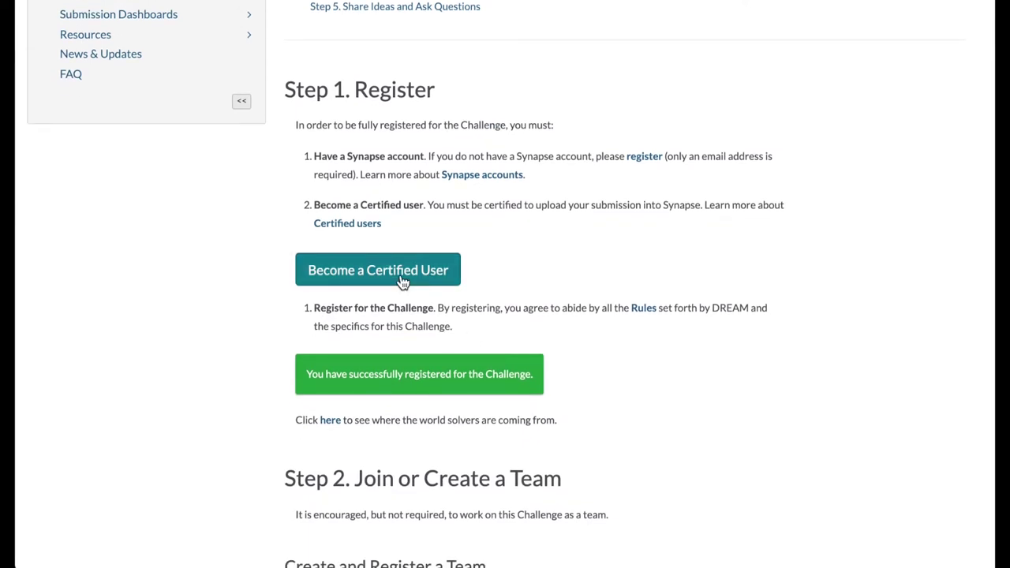
pyautogui.scroll(-5, 415, 376)
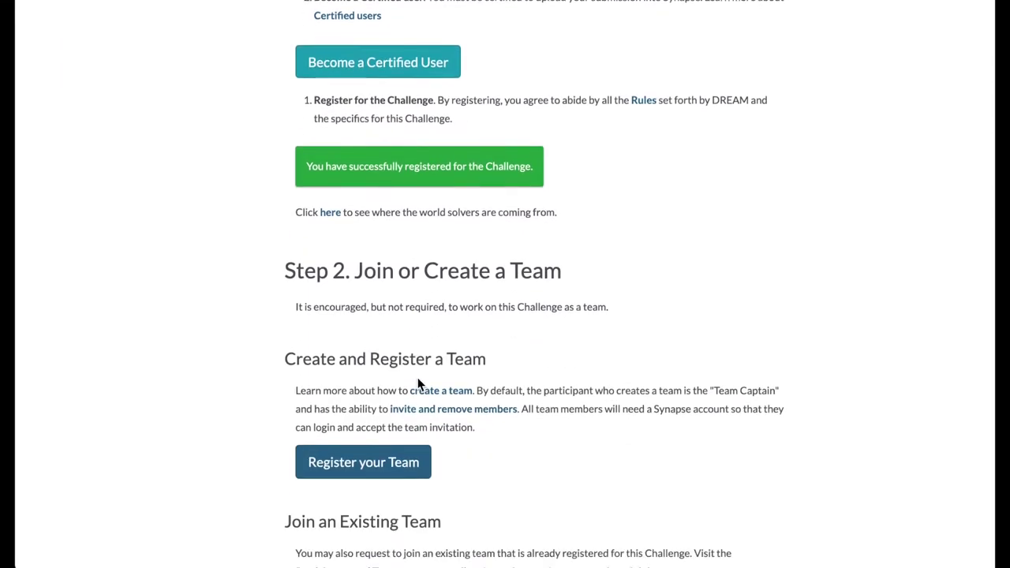
pyautogui.scroll(-4, 417, 383)
pyautogui.scroll(-1, 417, 379)
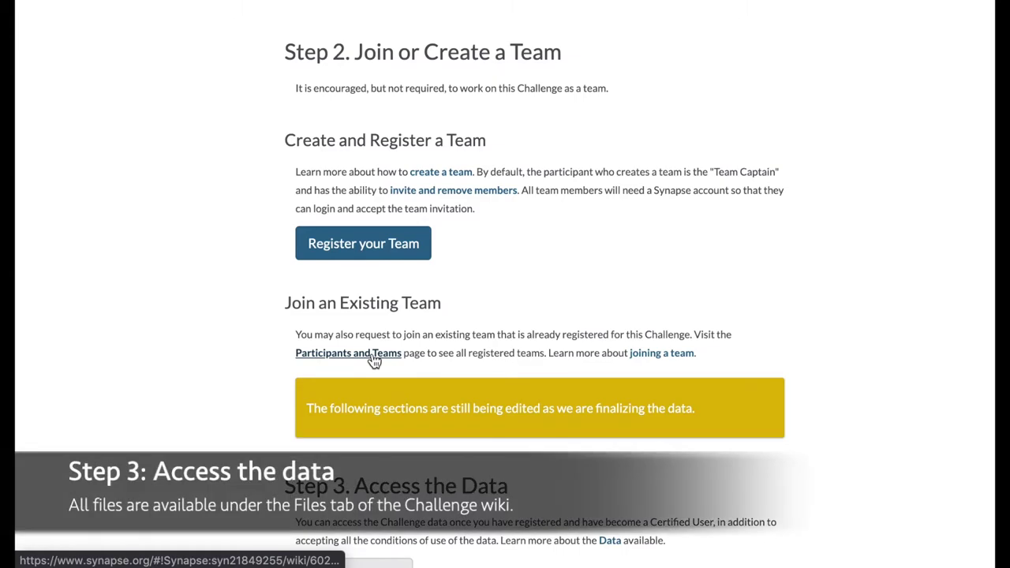
pyautogui.scroll(-5, 373, 360)
pyautogui.scroll(-4, 373, 361)
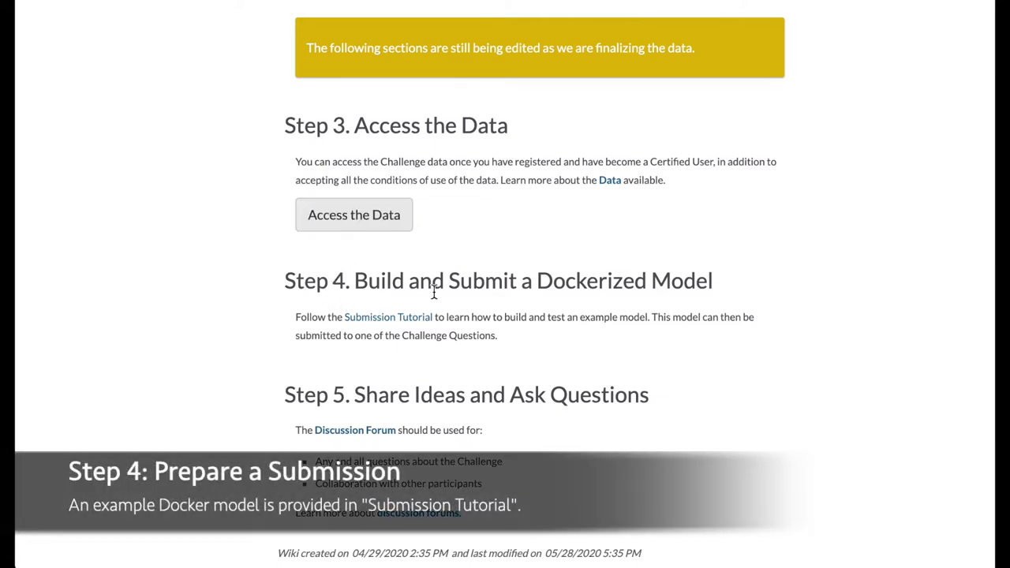
pyautogui.scroll(-1, 668, 293)
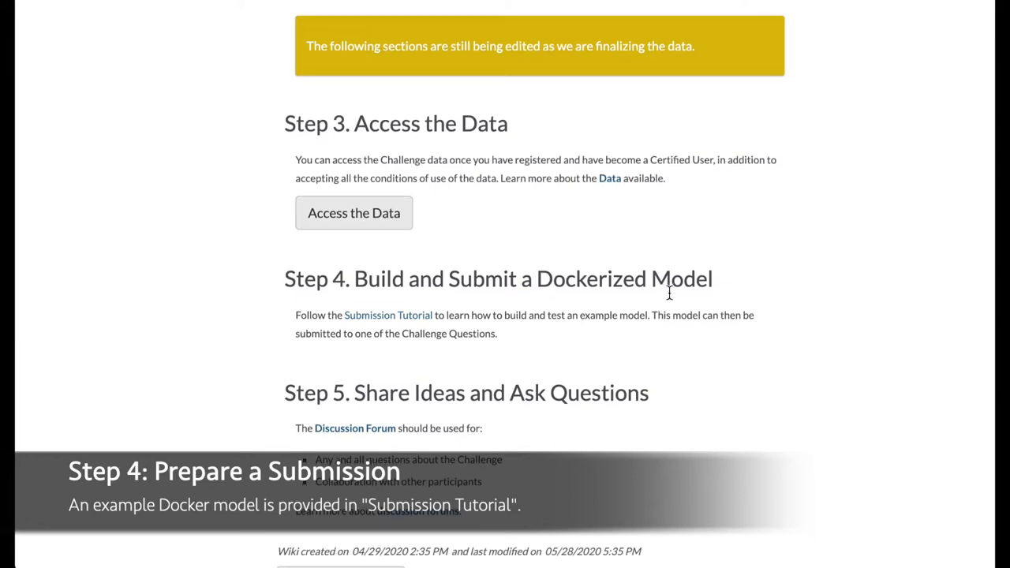
pyautogui.scroll(-2, 669, 293)
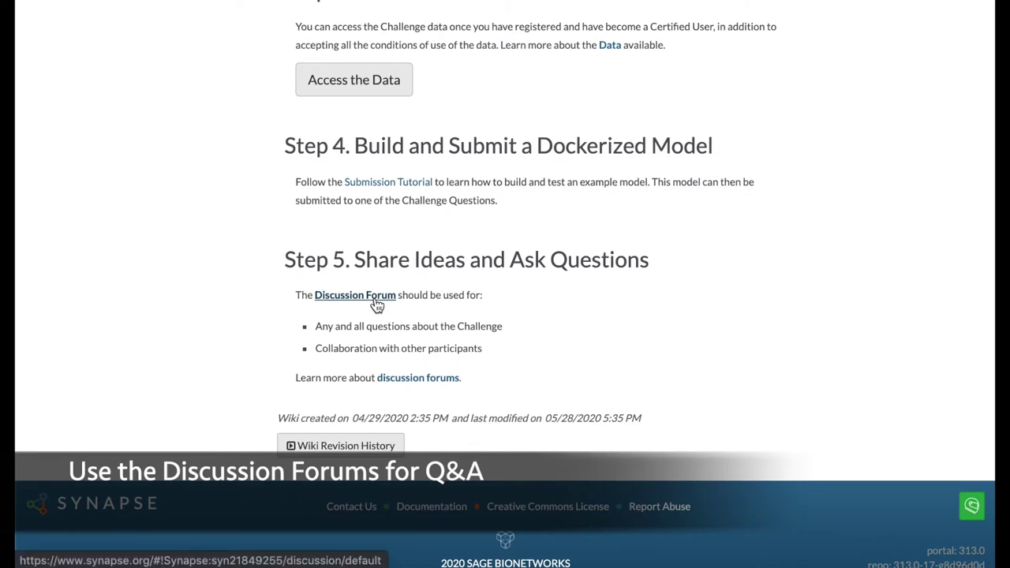
# - Open the Participants & Teams page and look through the registered participants, registered teams and members looking for a team
pyautogui.scroll(15, 376, 304)
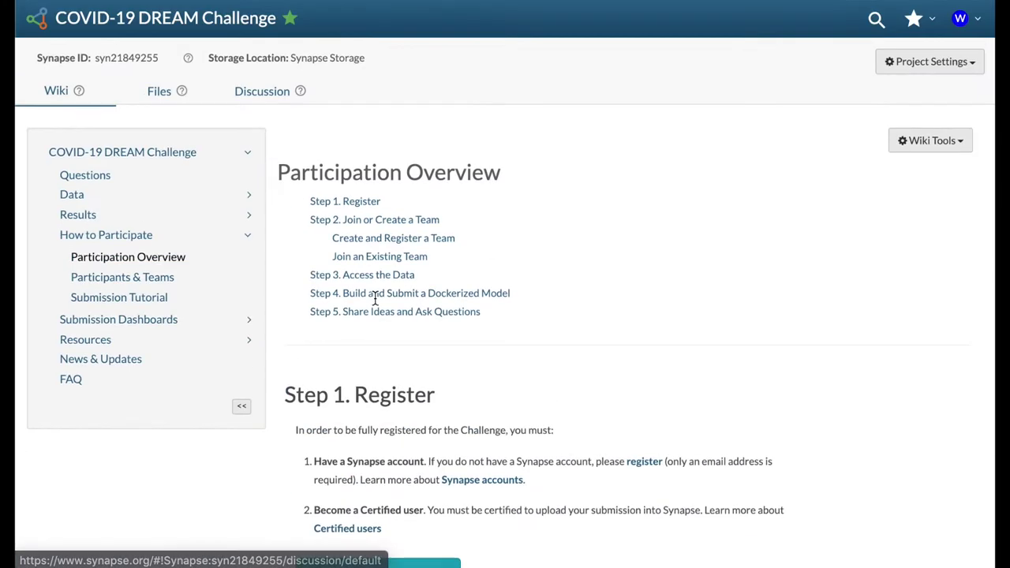
pyautogui.click(157, 286)
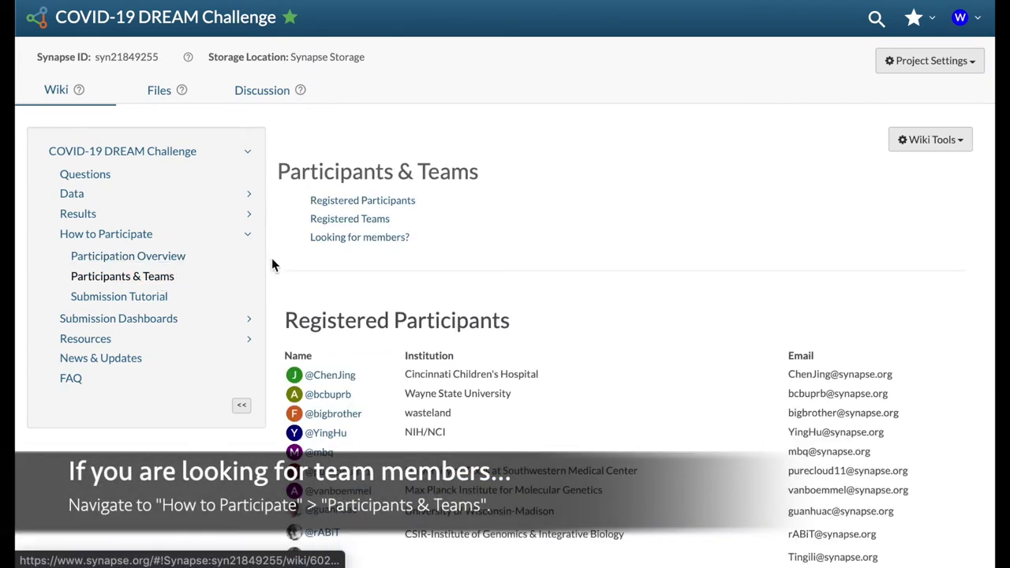
pyautogui.click(411, 202)
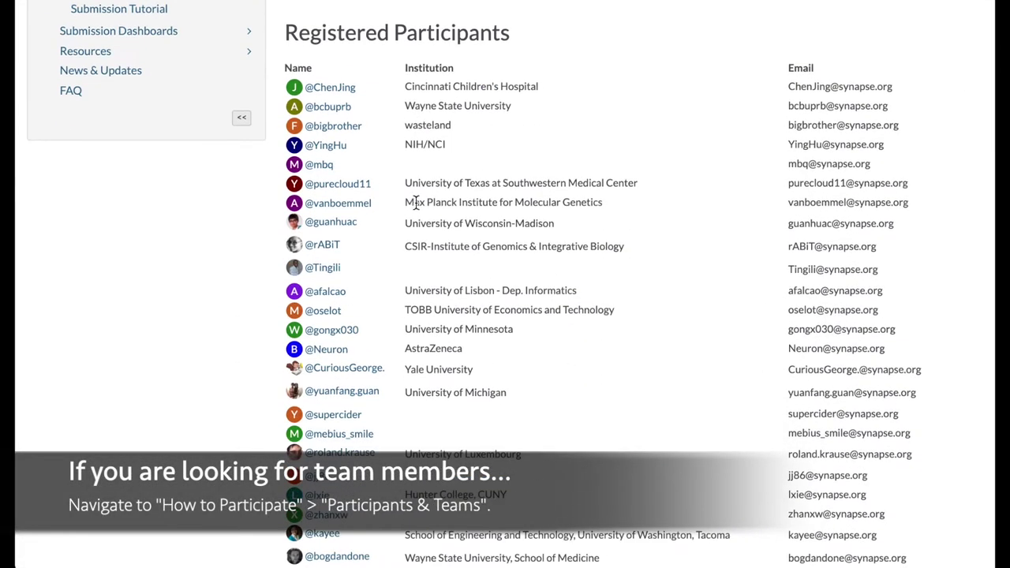
pyautogui.scroll(-9, 462, 221)
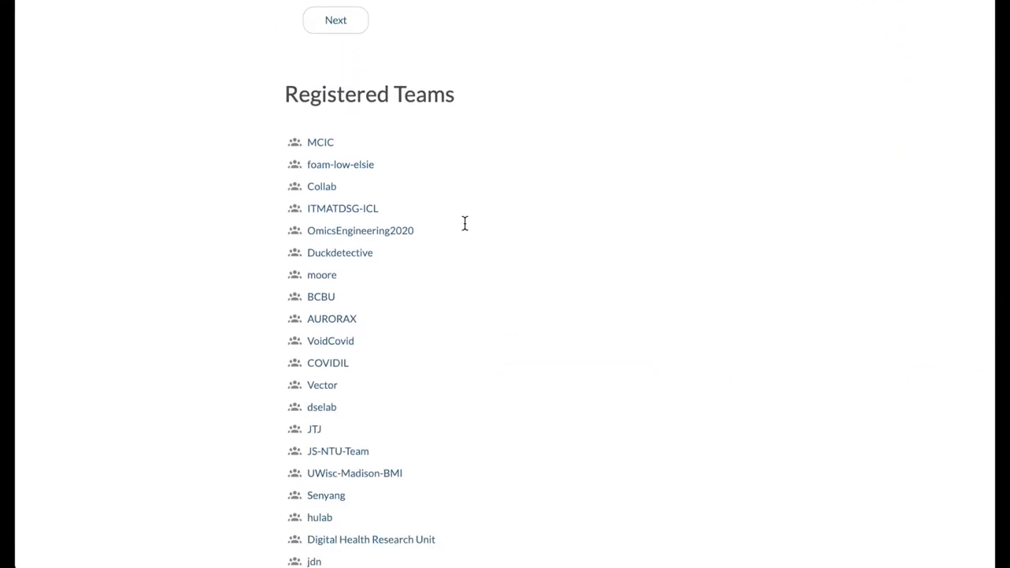
pyautogui.scroll(-2, 465, 224)
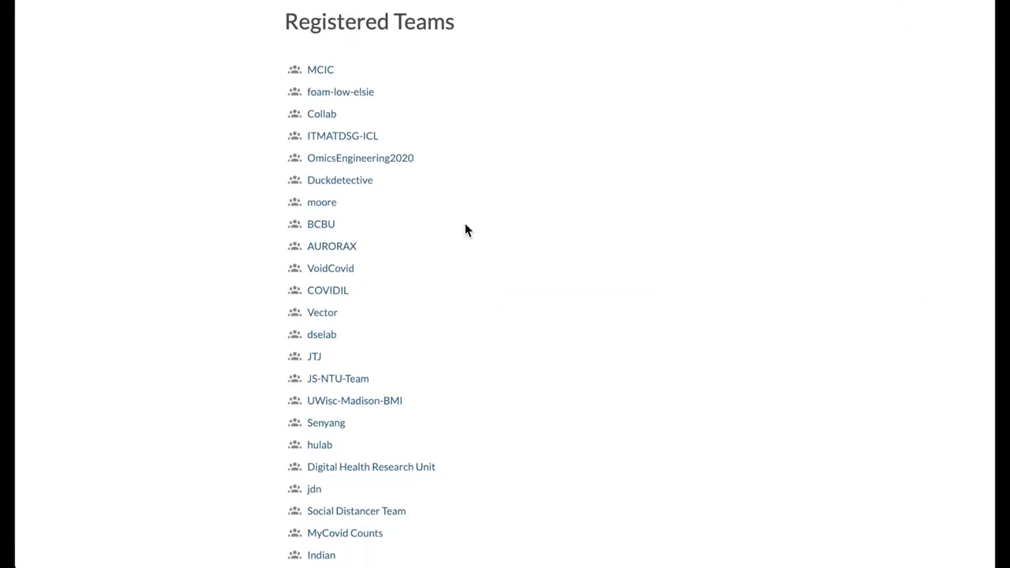
pyautogui.scroll(15, 464, 230)
pyautogui.scroll(-1, 465, 228)
pyautogui.scroll(2, 426, 190)
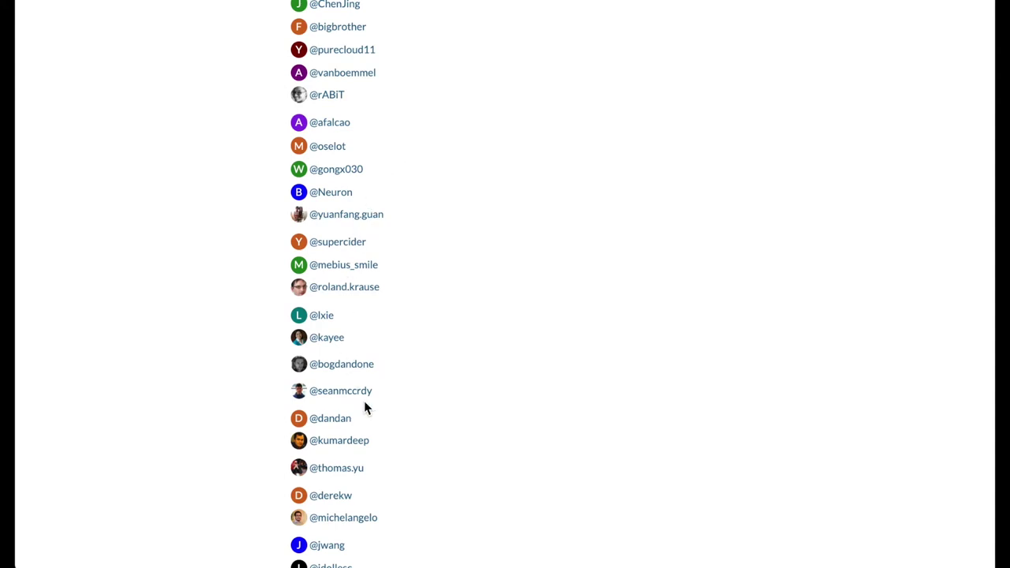
# - Open the Question 1 Dashboard from the Submission Dashboards page
pyautogui.scroll(5, 365, 407)
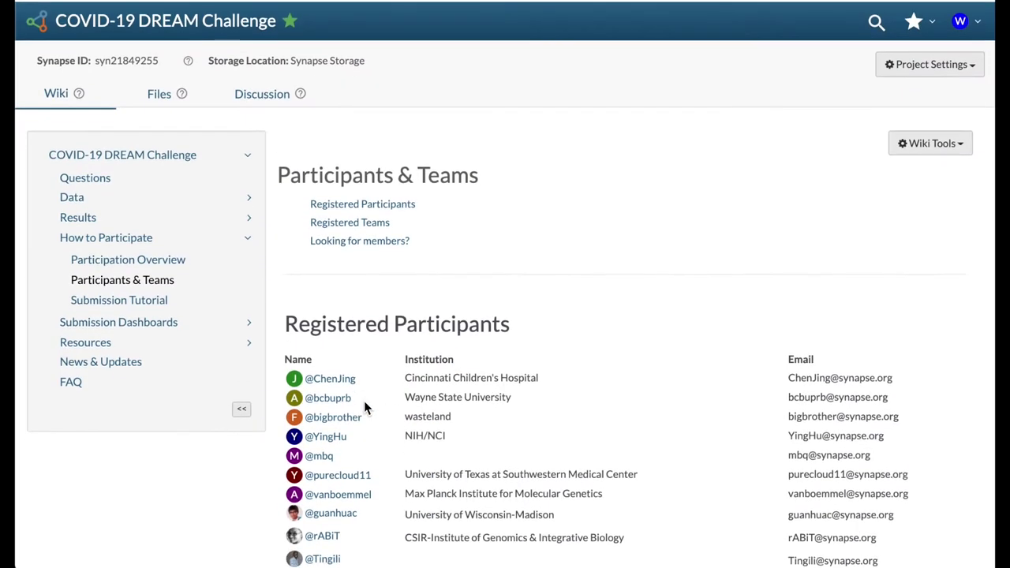
pyautogui.click(160, 322)
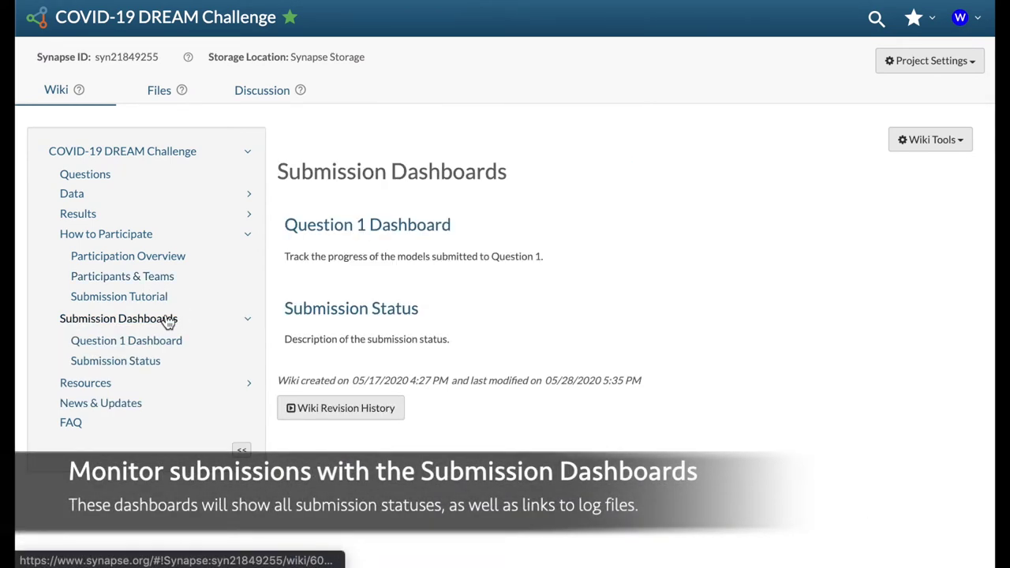
pyautogui.click(333, 236)
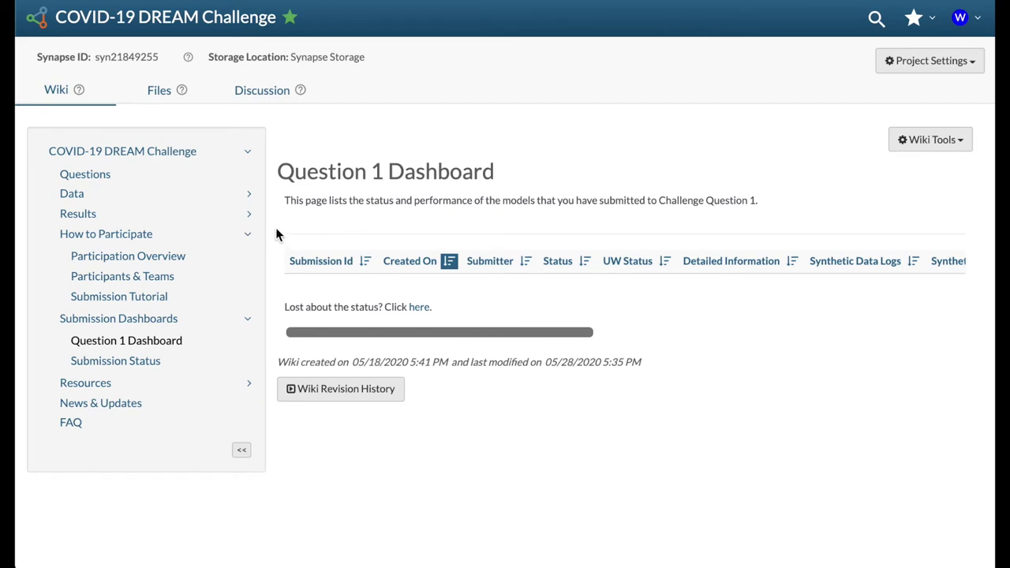
# - Open the Question 1 example model from the Submission Tutorial and read its GitHub README through the Dockerize the model section
pyautogui.click(161, 298)
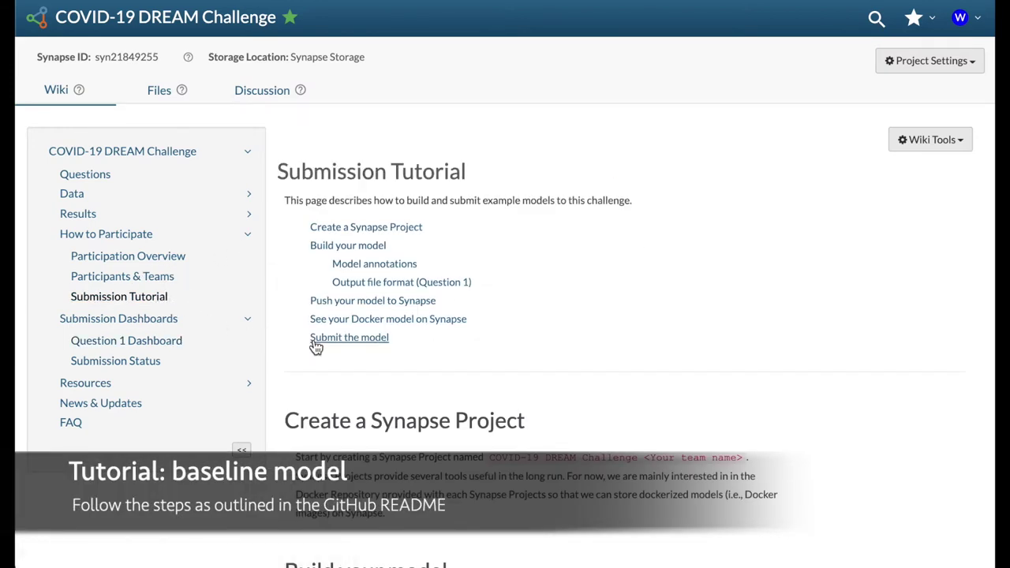
pyautogui.scroll(-4, 315, 342)
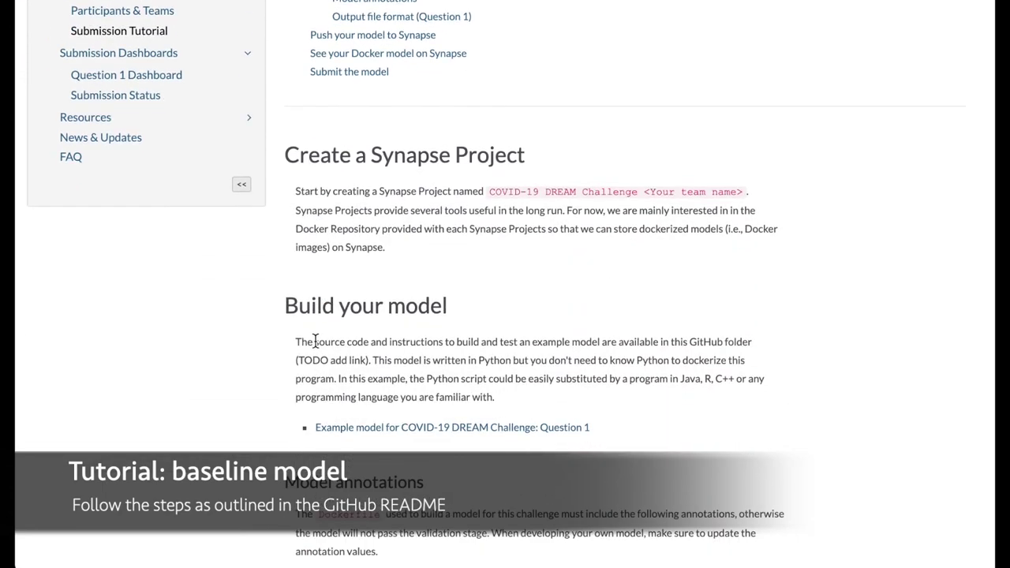
pyautogui.click(377, 427)
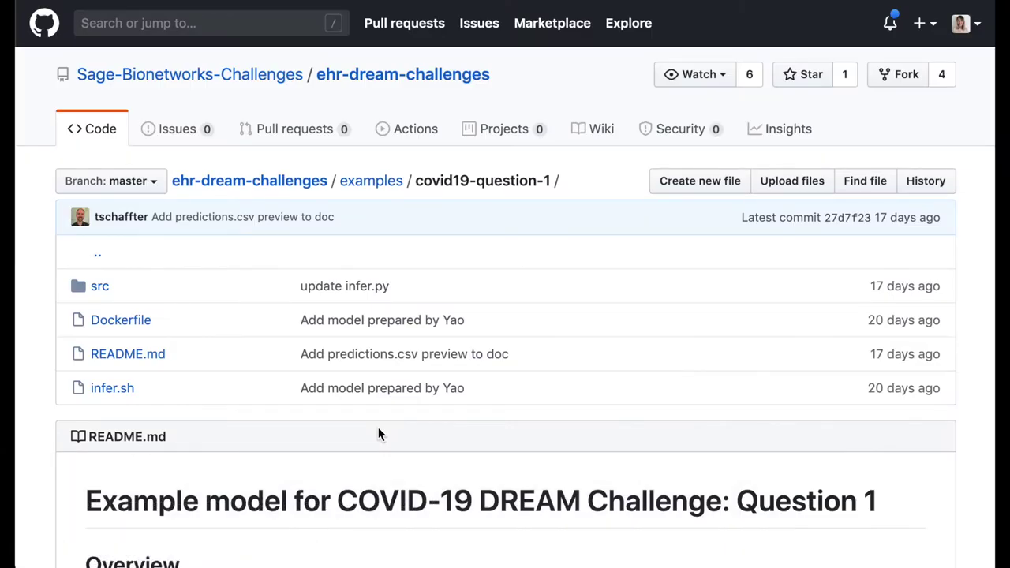
pyautogui.scroll(-4, 377, 427)
pyautogui.scroll(-1, 377, 433)
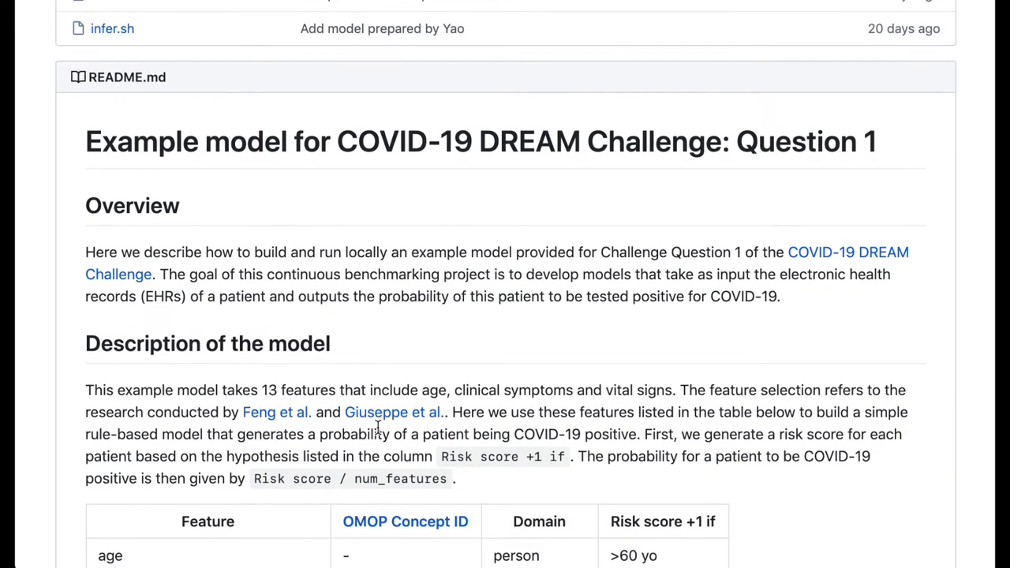
pyautogui.scroll(-6, 378, 427)
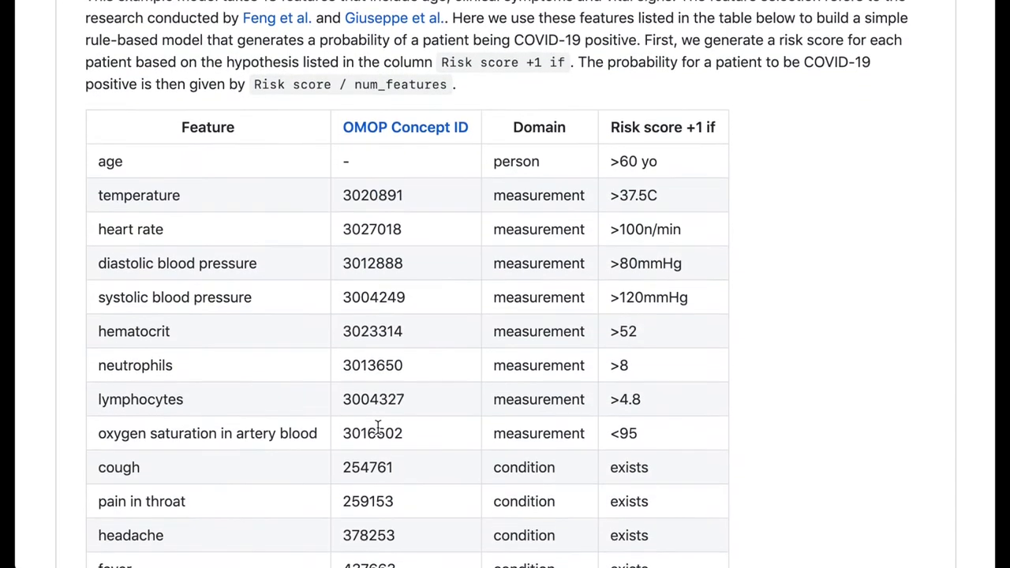
pyautogui.scroll(-6, 377, 427)
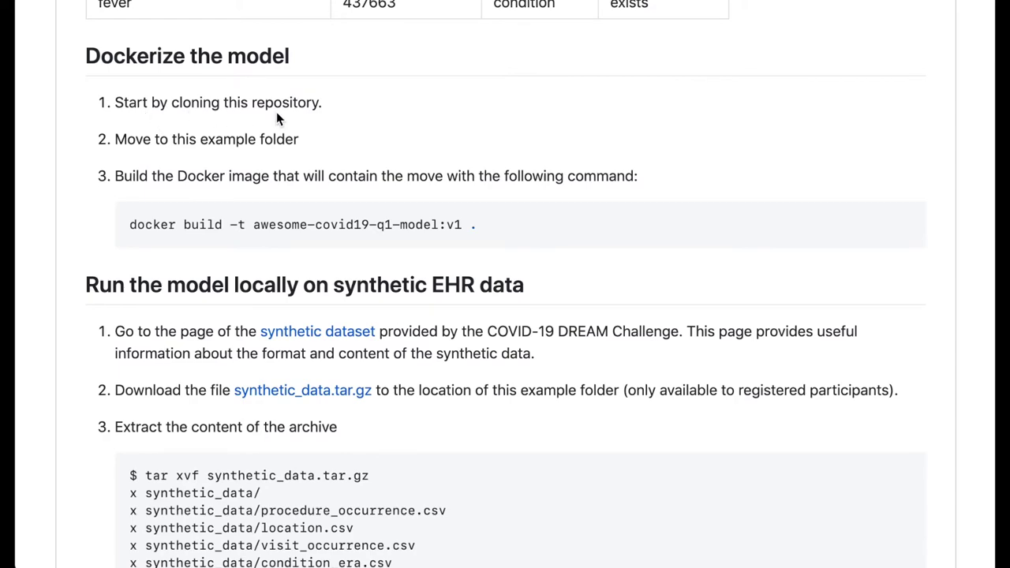
# - Copy the ehr-dream-challenges repository's clone URL from its main GitHub page and clone it with git in the terminal
pyautogui.scroll(20, 277, 118)
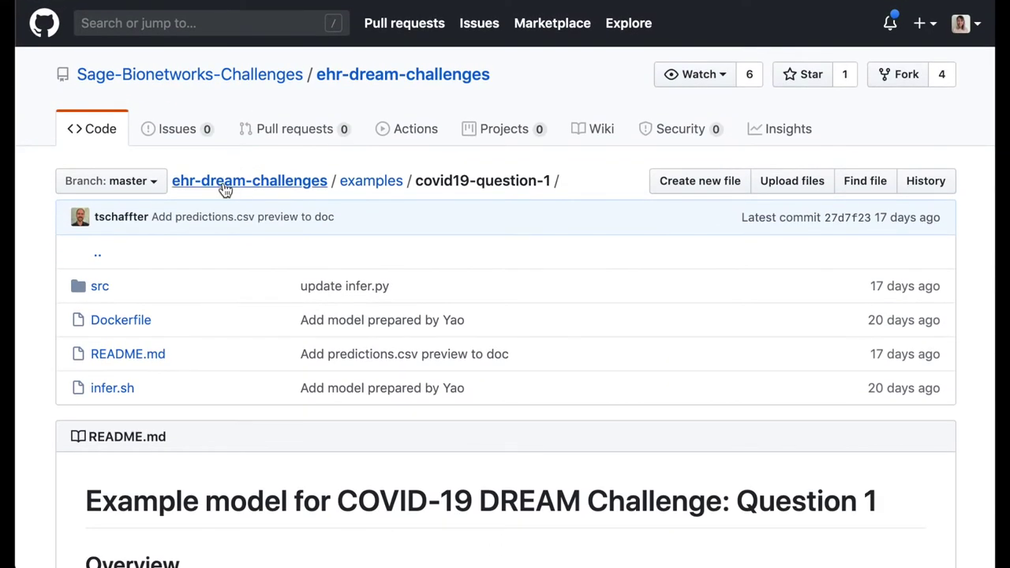
pyautogui.click(225, 188)
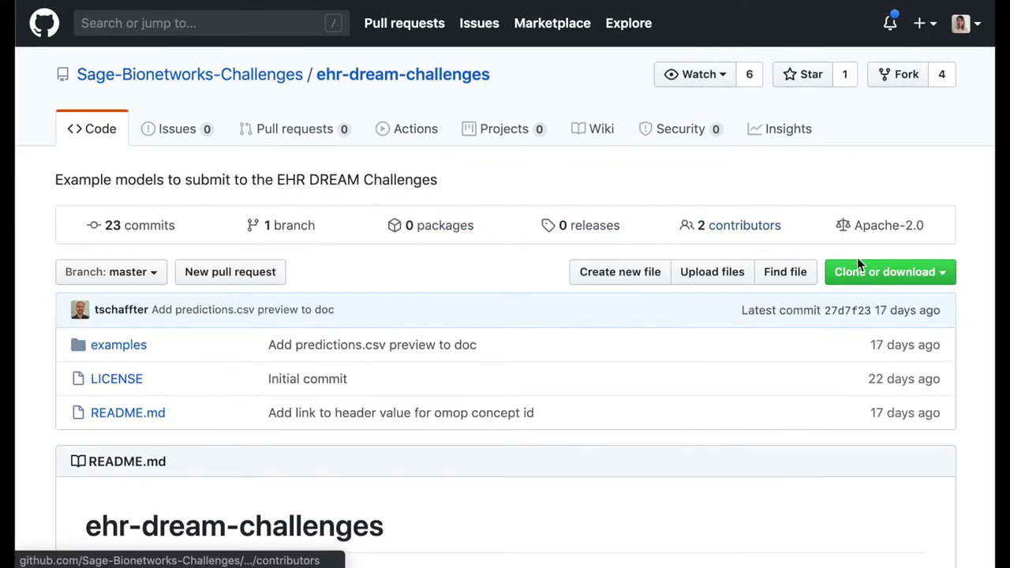
pyautogui.click(919, 272)
pyautogui.click(919, 378)
pyautogui.press('super+Tab')
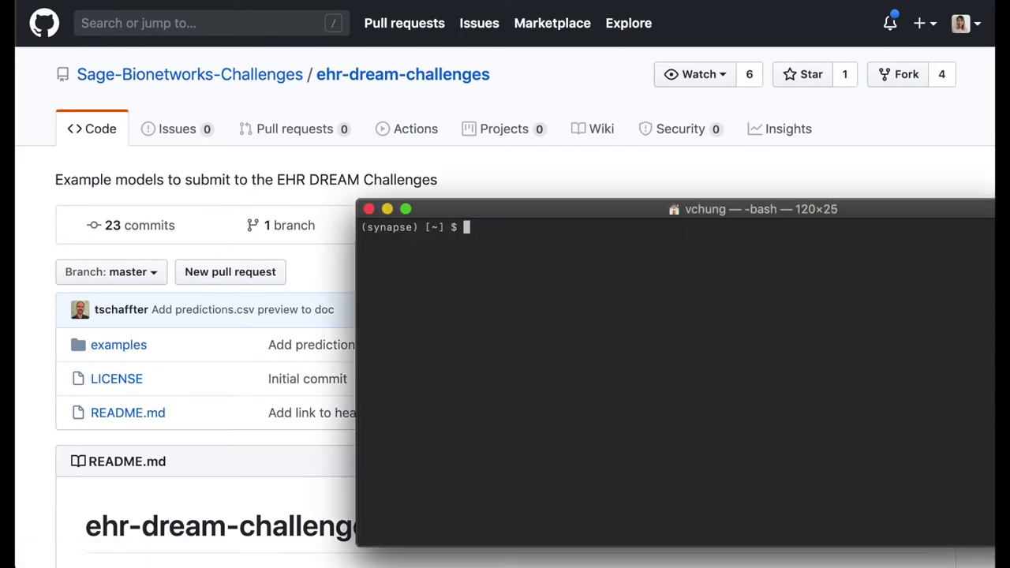
pyautogui.write('git clone')
pyautogui.press('super+v')
pyautogui.press('Return')
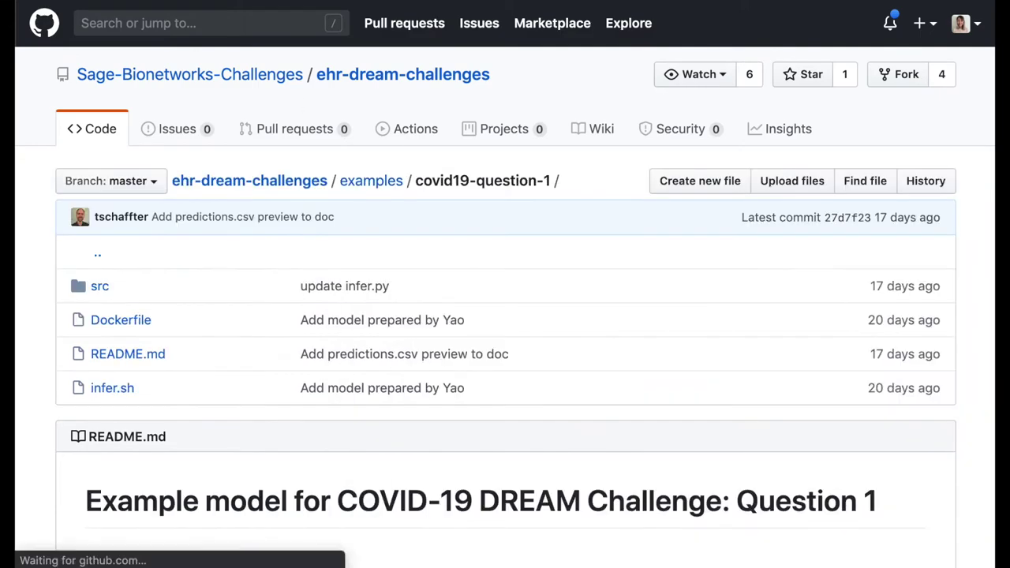
# - Copy the docker build command from the README's Dockerize the model section and switch to the terminal
pyautogui.scroll(-15, 580, 288)
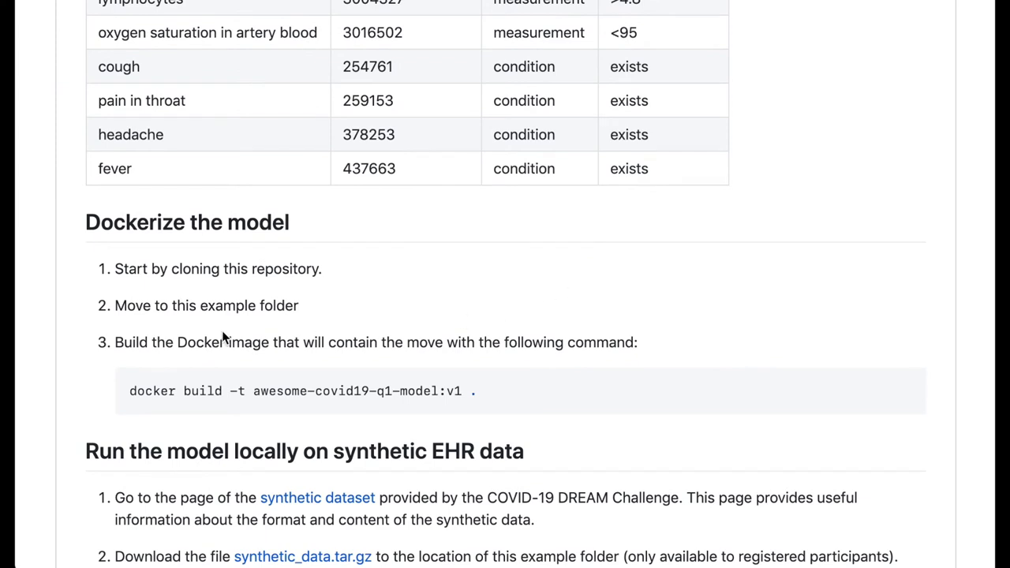
pyautogui.moveTo(496, 396); pyautogui.dragTo(128, 388)
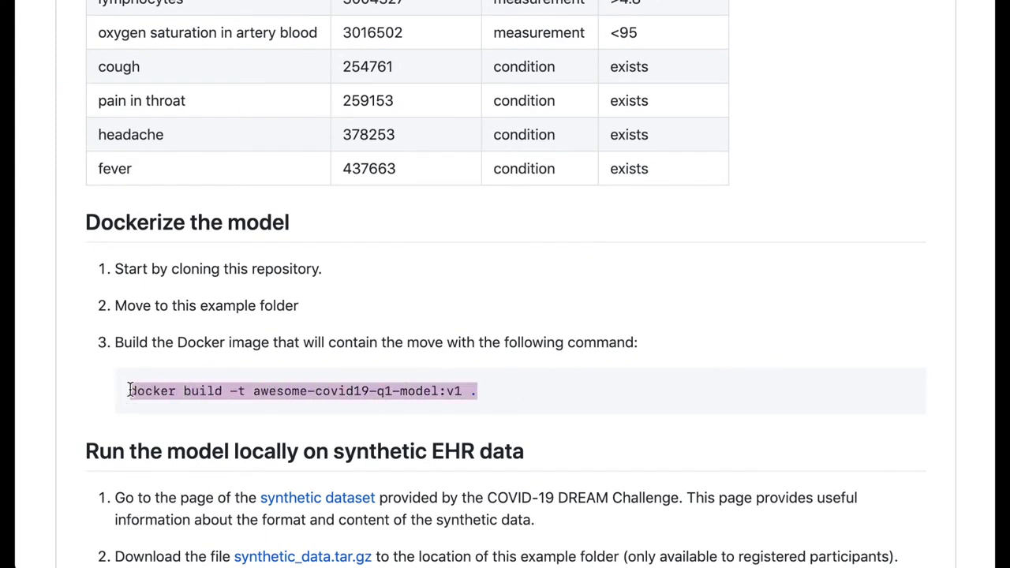
pyautogui.press('super+Tab')
# - Change the terminal's working directory to ehr-dream-challenges/examples/covid19-question-1
pyautogui.write('cd e')
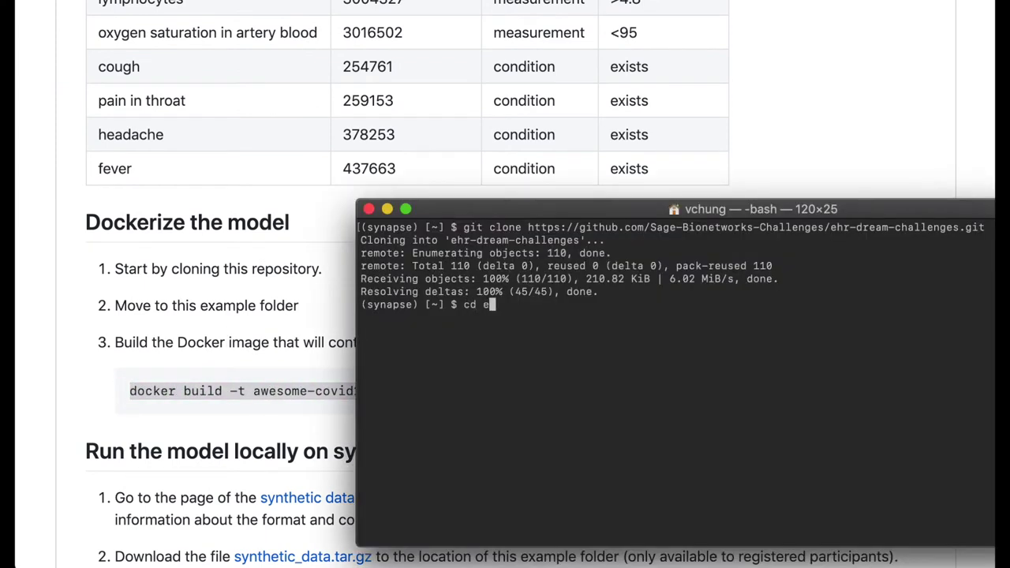
pyautogui.press('Tab')
pyautogui.write('e')
pyautogui.press('Tab')
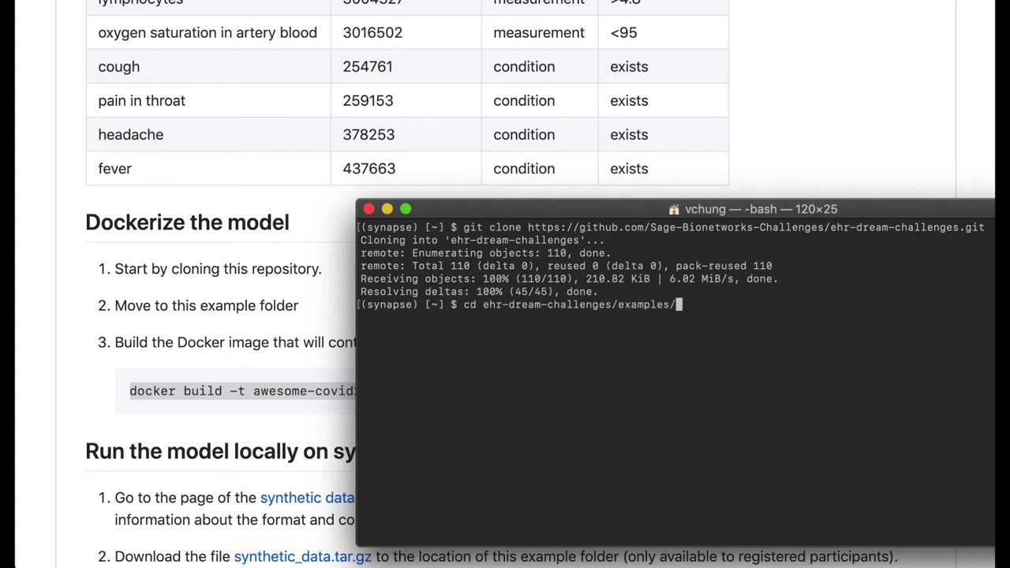
pyautogui.write('que')
pyautogui.press('BackSpace')
pyautogui.press('BackSpace')
pyautogui.press('BackSpace')
pyautogui.write('c')
pyautogui.press('Tab')
pyautogui.write('1')
pyautogui.press('Return')
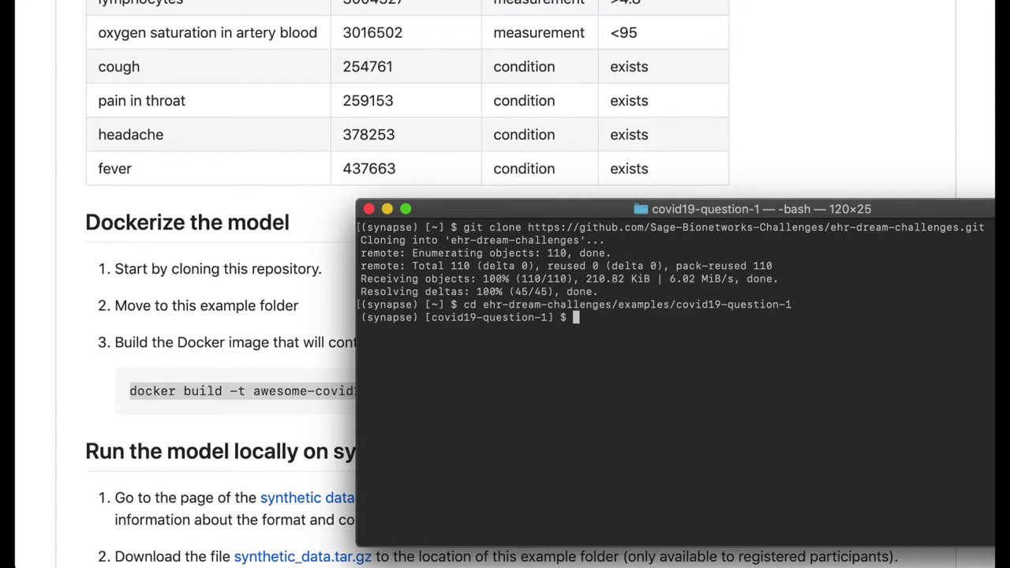
# - Run docker build -t awesome-covid19-q1-model:v1 . in the terminal and return to the README's section on running the model locally
pyautogui.press('super+v')
pyautogui.press('Return')
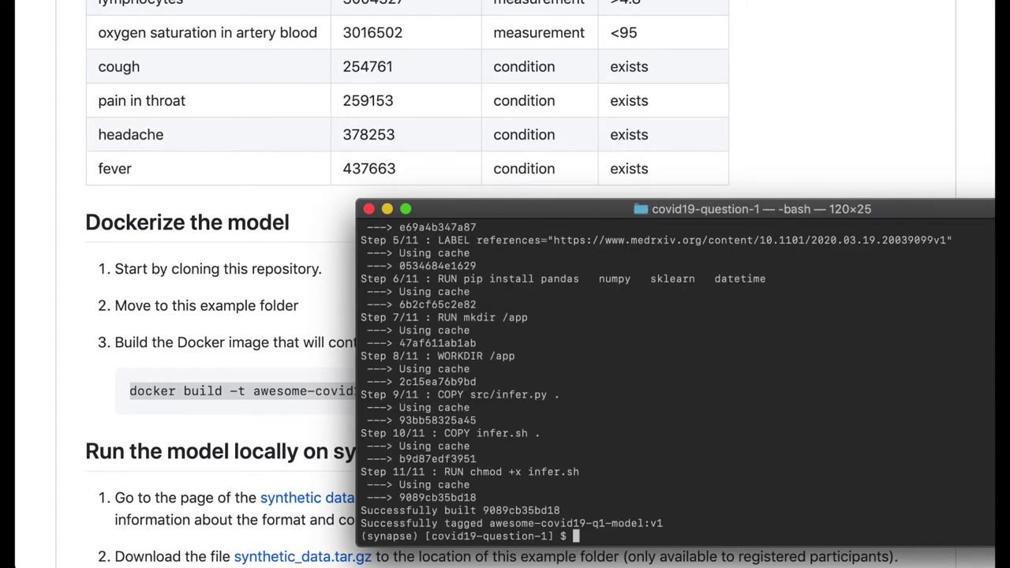
pyautogui.click(346, 409)
pyautogui.scroll(-1, 347, 408)
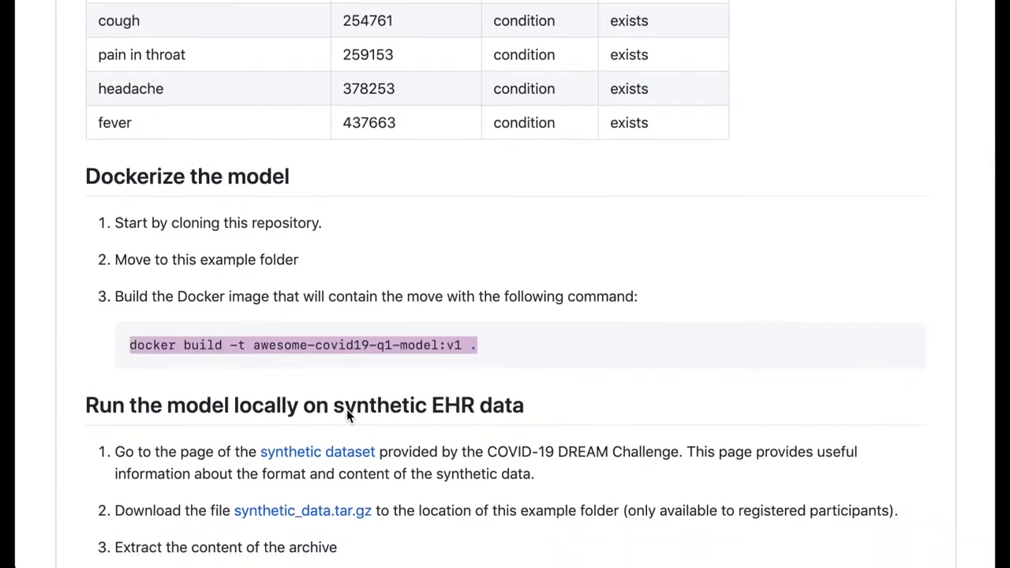
# - Review the COVID-19 DREAM Challenge's Synthetic Data page and download synthetic_data.tar.gz from its Data folder
pyautogui.scroll(-5, 347, 408)
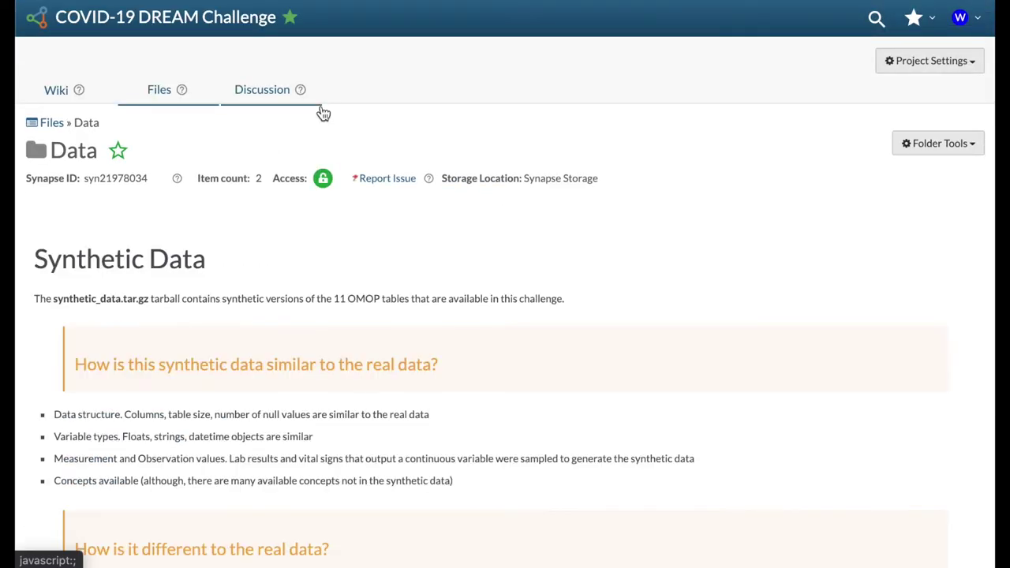
pyautogui.scroll(-4, 321, 111)
pyautogui.scroll(-5, 321, 106)
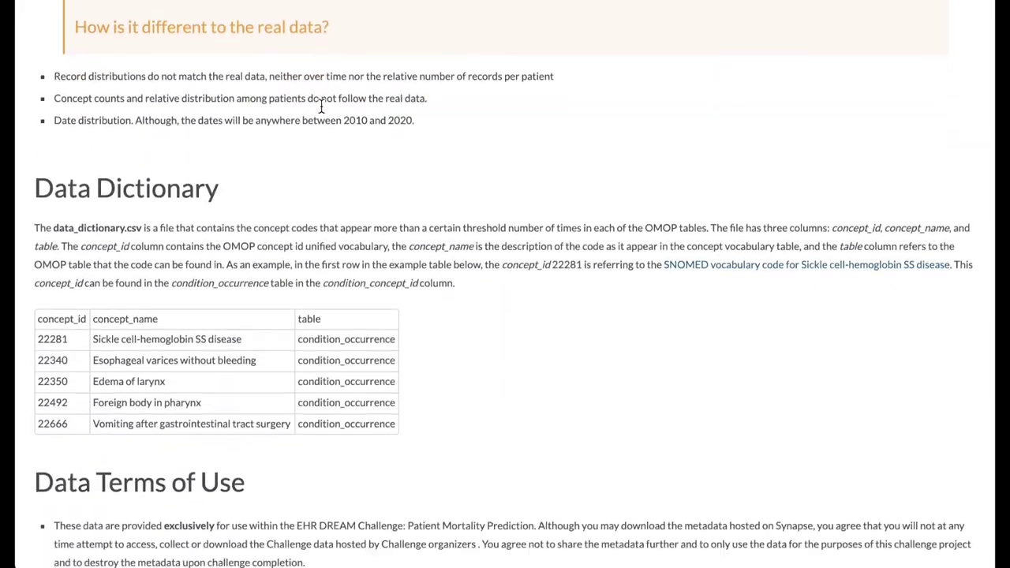
pyautogui.scroll(-4, 321, 106)
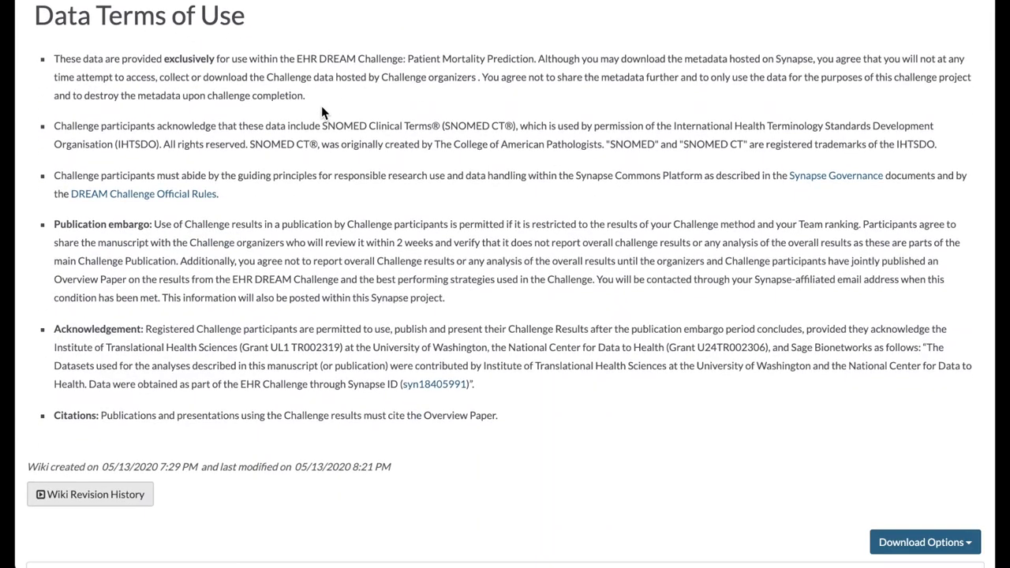
pyautogui.scroll(-5, 321, 106)
pyautogui.click(162, 377)
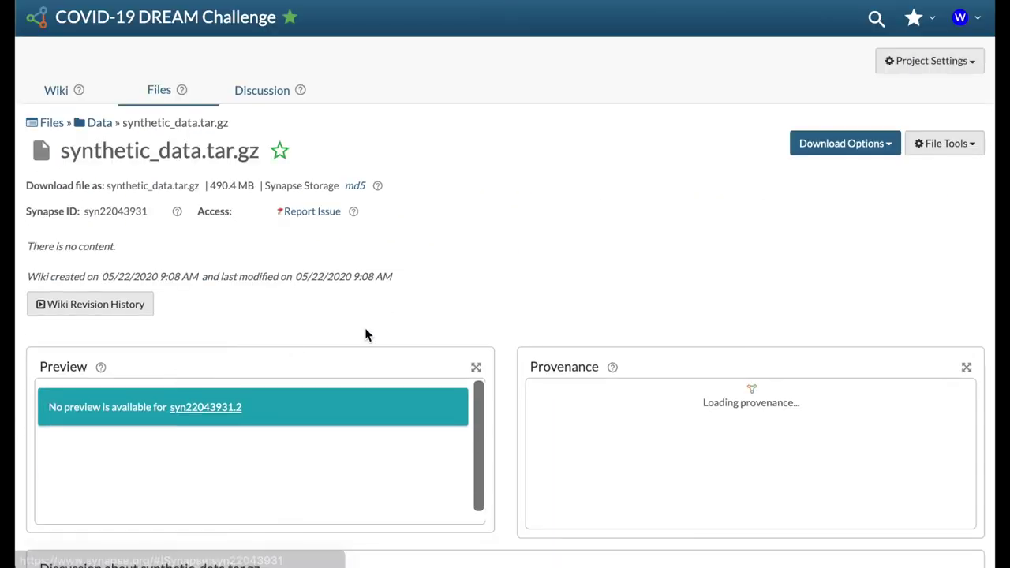
pyautogui.click(888, 147)
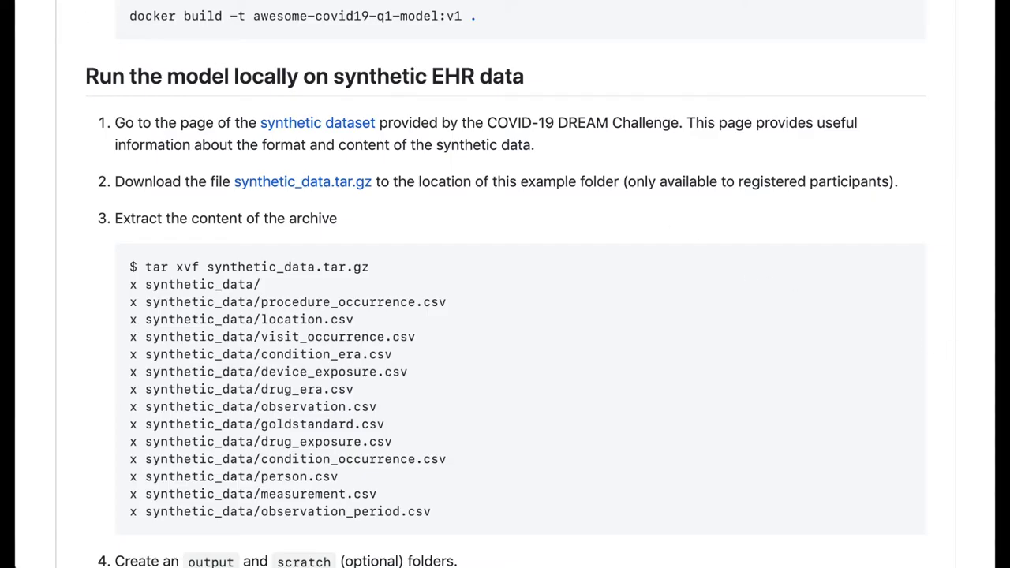
# - In the terminal, move synthetic_data.tar.gz from ~/Downloads into the current covid19-question-1 folder and list the folder's contents
pyautogui.press('super+Tab')
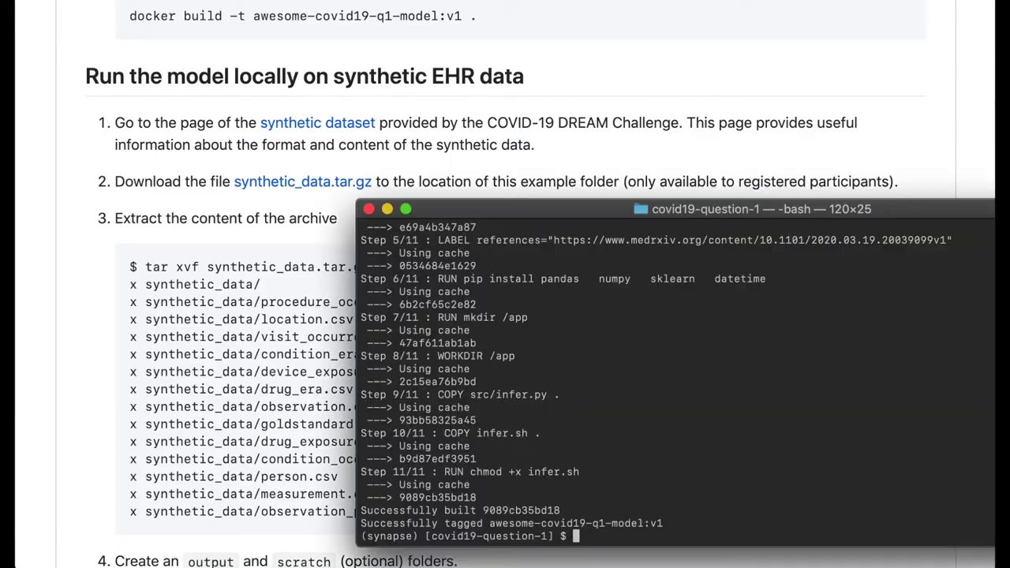
pyautogui.write('mv ~/Downloads/synthetic_data.tar.gz .')
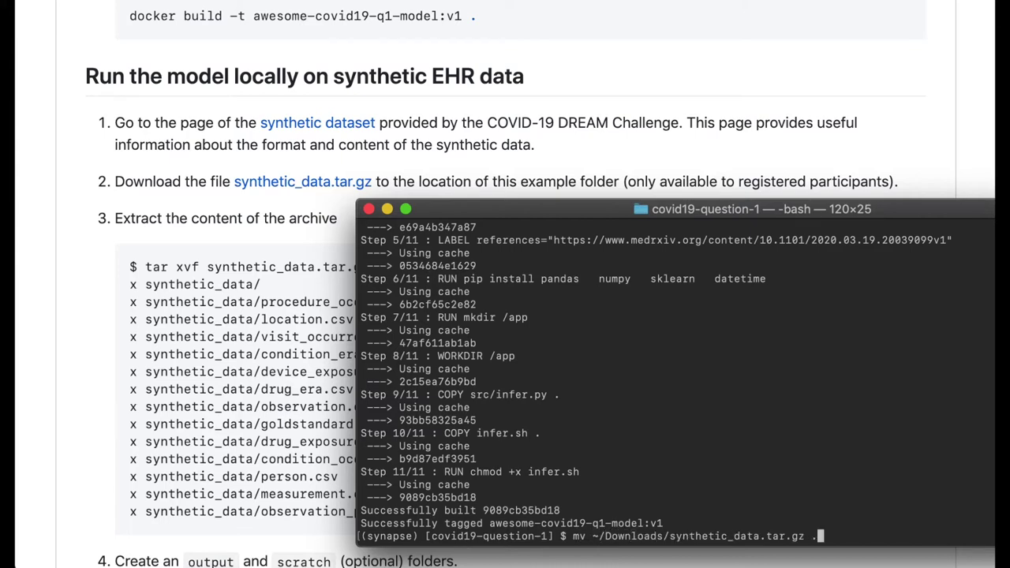
pyautogui.press('Return')
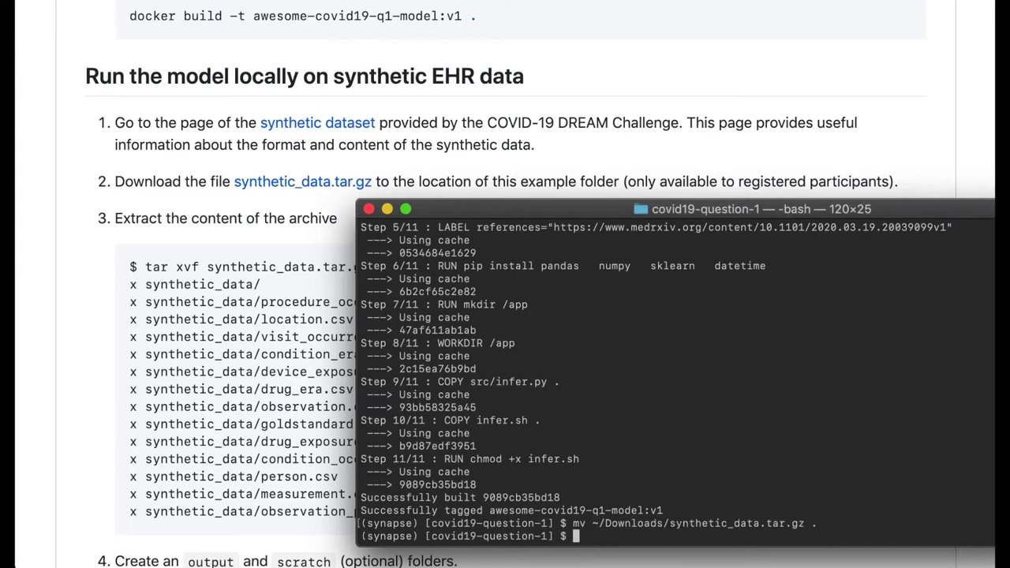
pyautogui.write('ll')
pyautogui.press('Return')
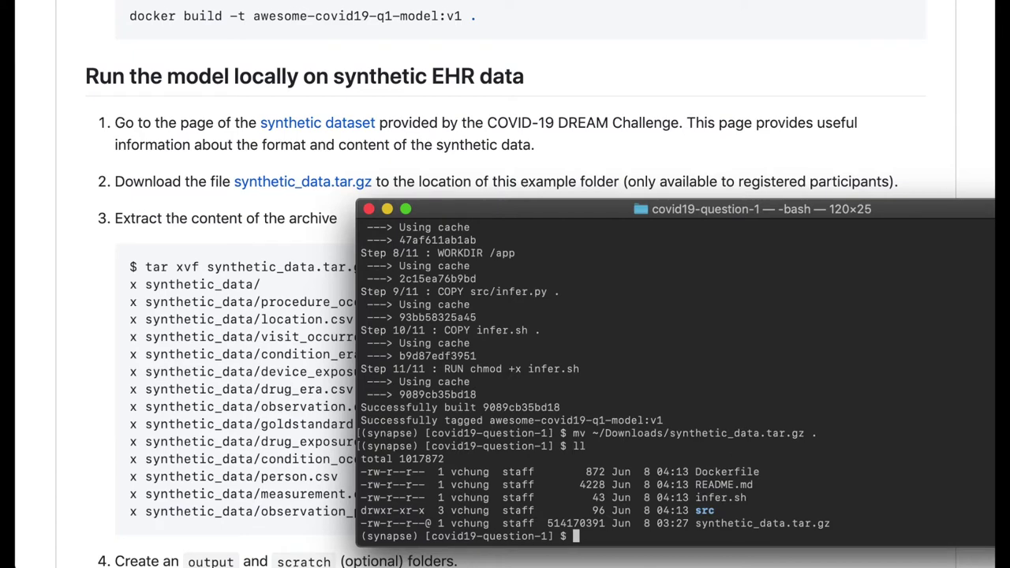
# - Extract the archive with the README's tar xvf synthetic_data.tar.gz command in the terminal and list the folder's contents
pyautogui.press('super+Tab')
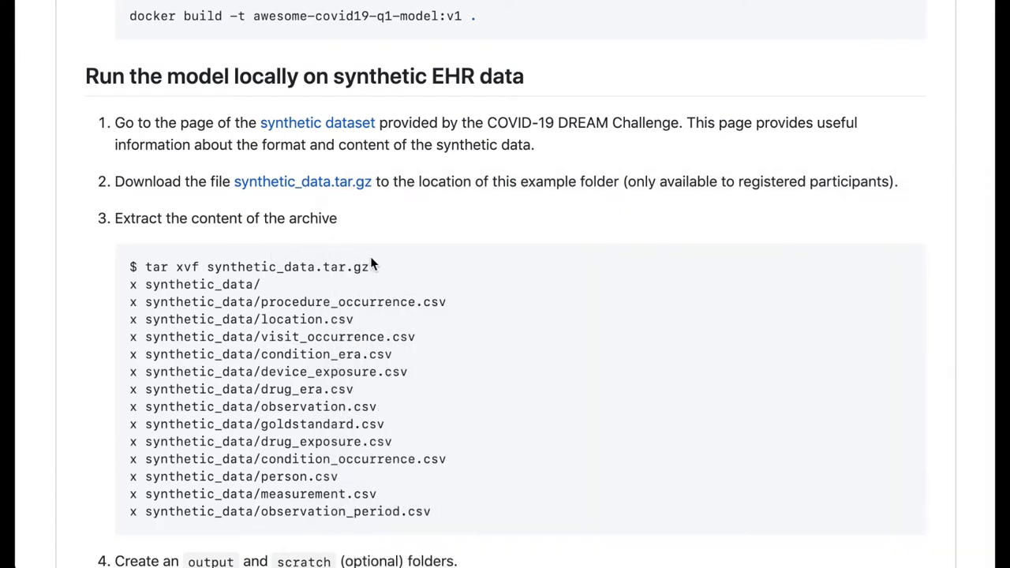
pyautogui.moveTo(369, 266); pyautogui.dragTo(146, 267)
pyautogui.press('super+c')
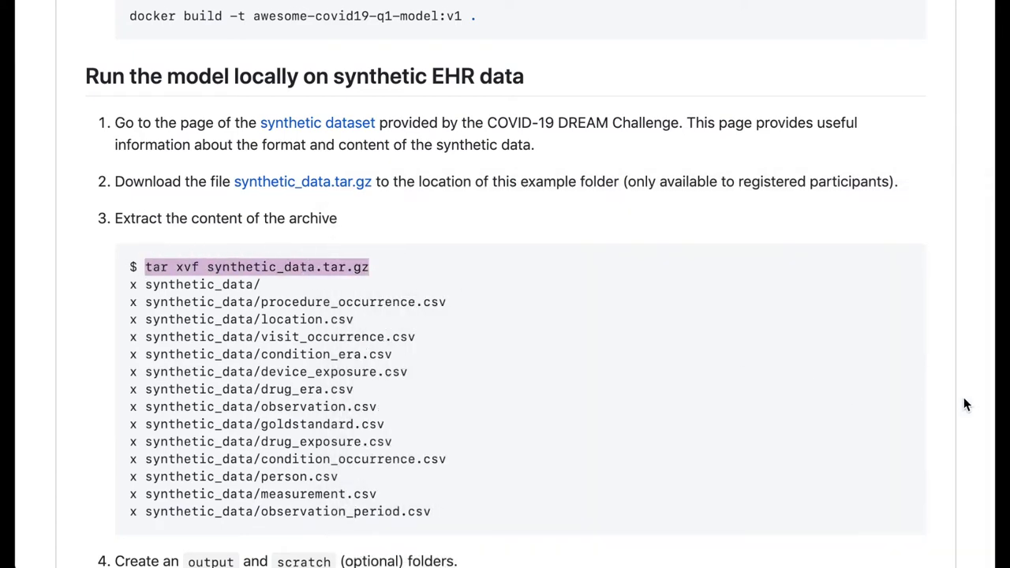
pyautogui.press('super+Tab')
pyautogui.press('super+v')
pyautogui.press('Return')
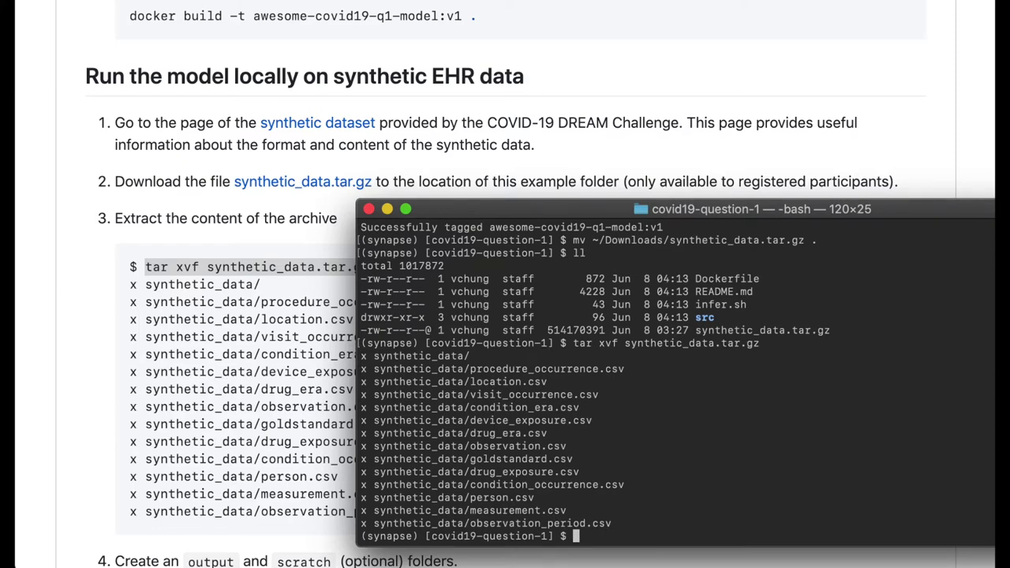
pyautogui.write('ll')
pyautogui.press('Return')
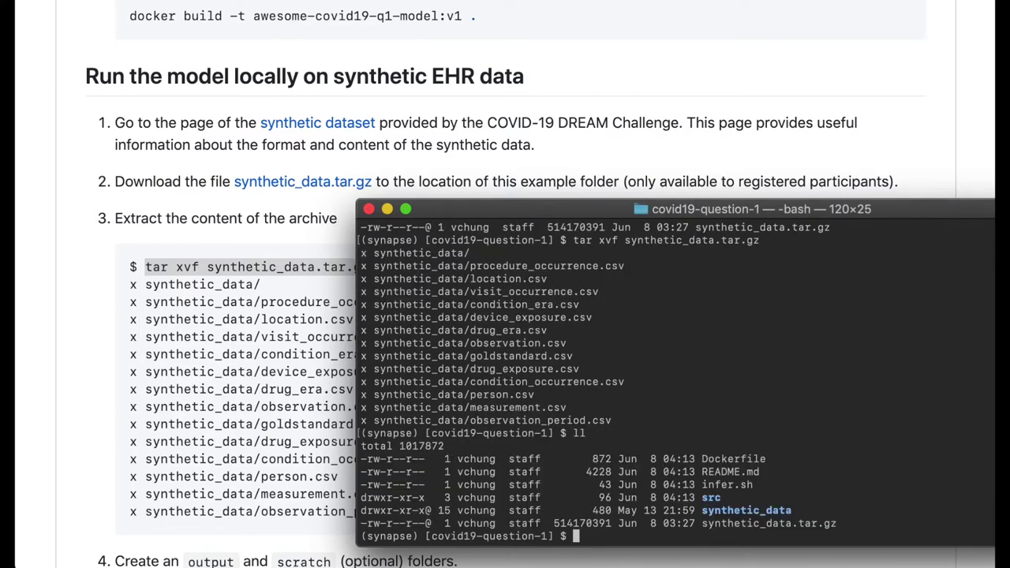
# - Create the output and scratch folders with the README's mkdir output scratch command in the terminal and list the folder's contents
pyautogui.press('super+Tab')
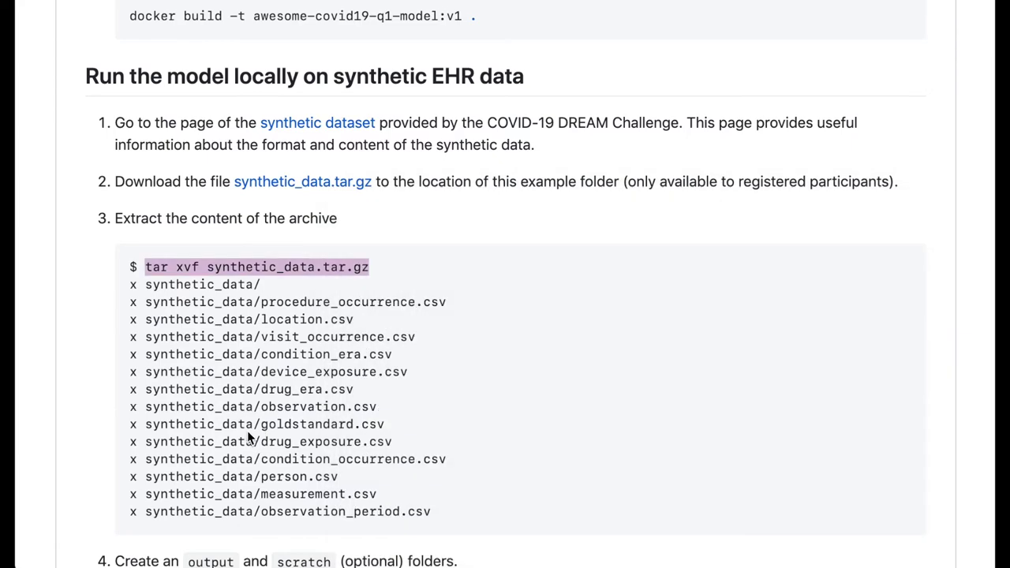
pyautogui.scroll(-5, 229, 414)
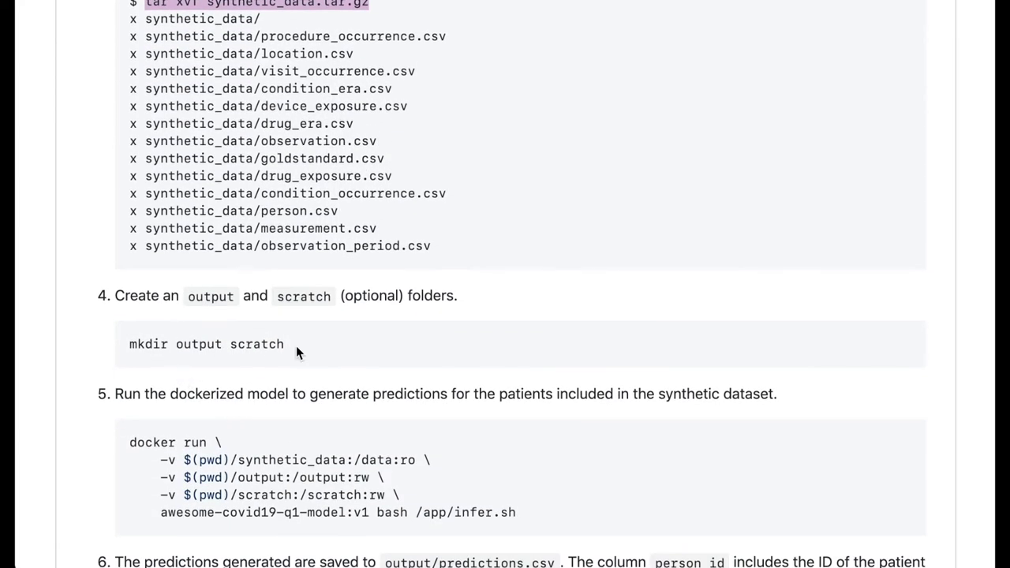
pyautogui.moveTo(296, 351); pyautogui.dragTo(129, 350)
pyautogui.press('super+c')
pyautogui.press('super+Tab')
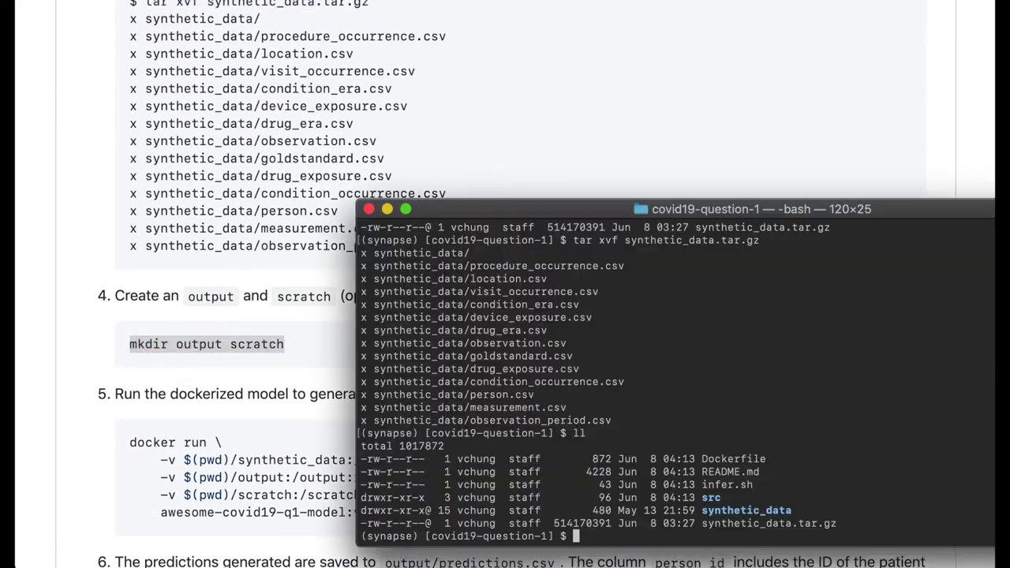
pyautogui.press('super+v')
pyautogui.press('Return')
pyautogui.write('ll')
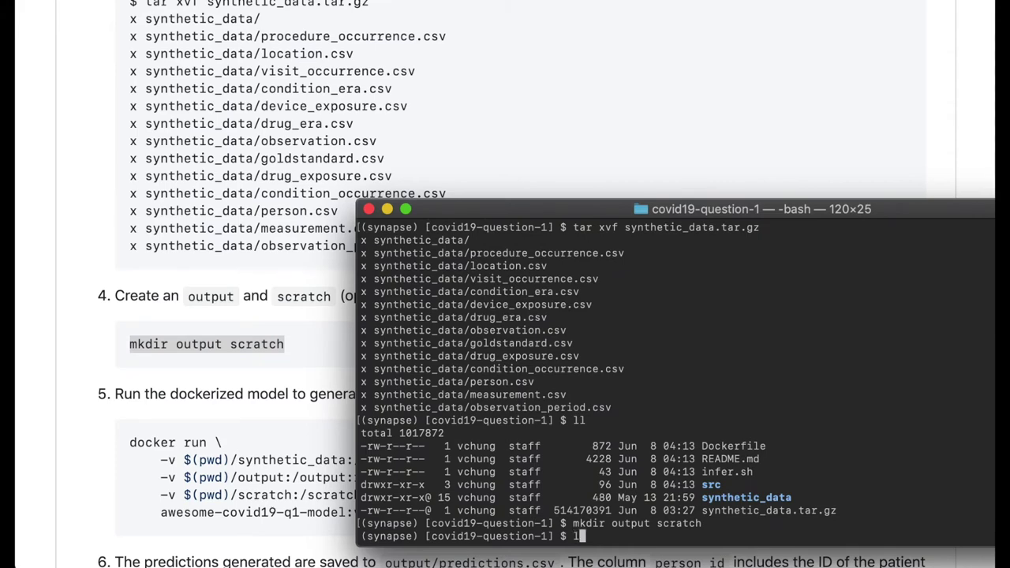
pyautogui.press('Return')
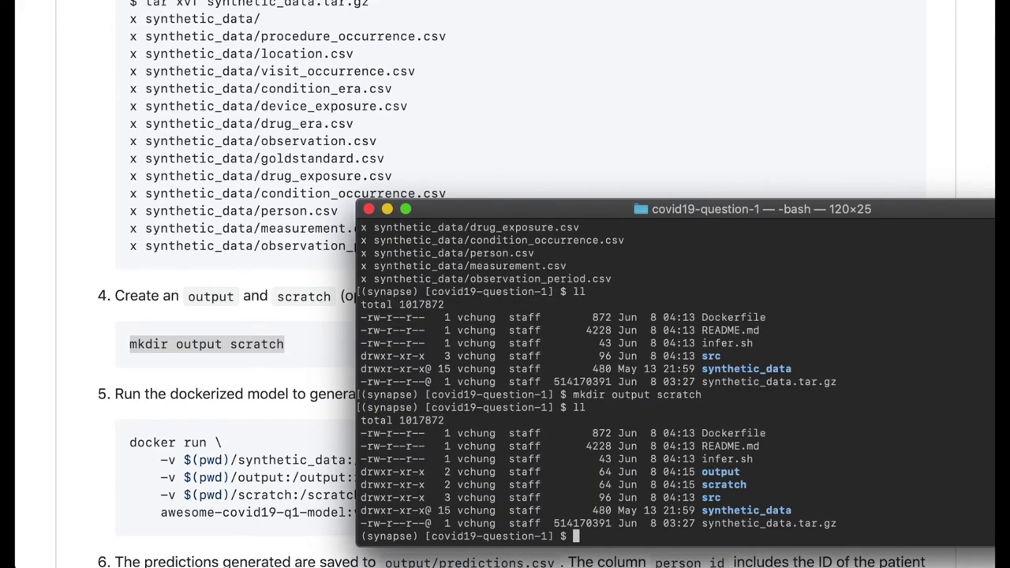
# - Run the README's docker run command in the terminal to generate predictions with awesome-covid19-q1-model:v1 on the synthetic data
pyautogui.press('super+Tab')
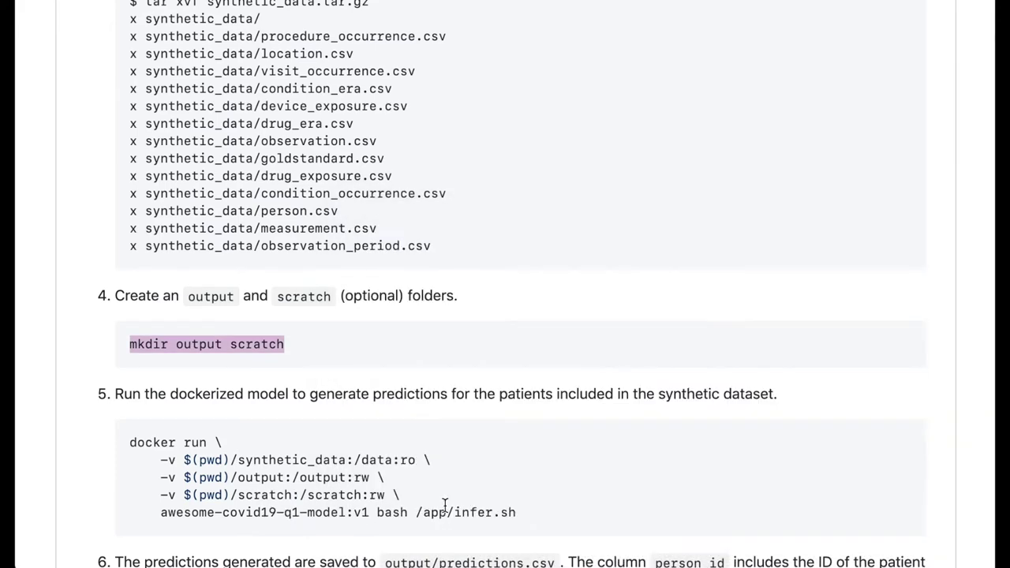
pyautogui.moveTo(521, 519); pyautogui.dragTo(127, 442)
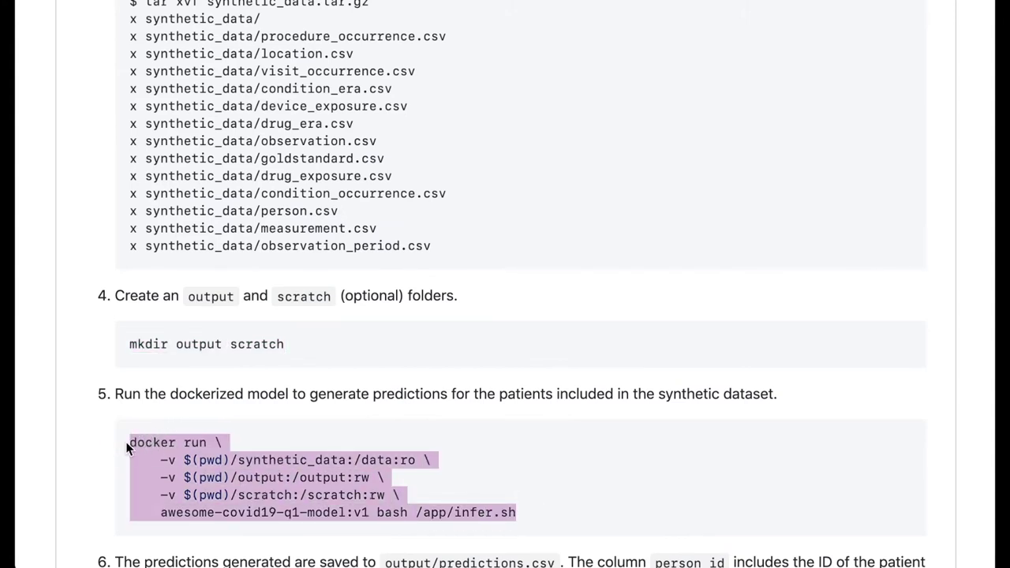
pyautogui.press('super+Tab')
pyautogui.press('super+v')
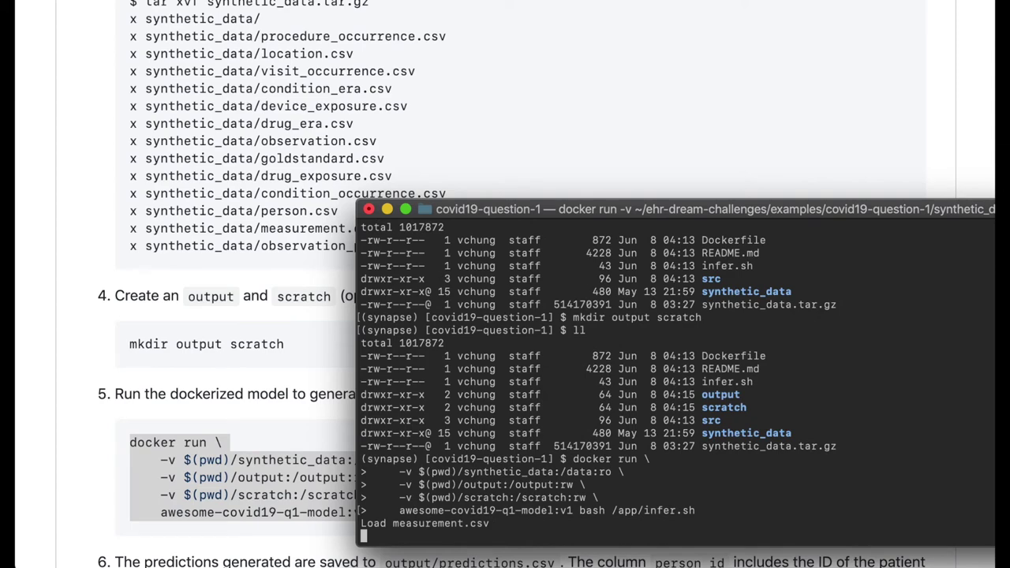
# - Show the first lines of output/predictions.csv in the terminal with head for comparison with the README's example output
pyautogui.scroll(-5, 236, 315)
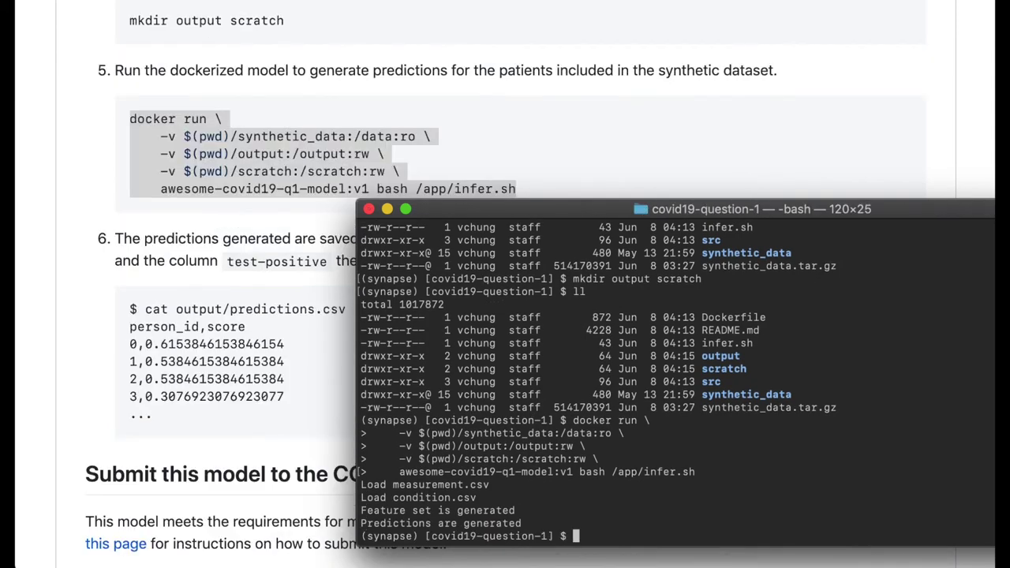
pyautogui.write('head output/pr')
pyautogui.press('Tab')
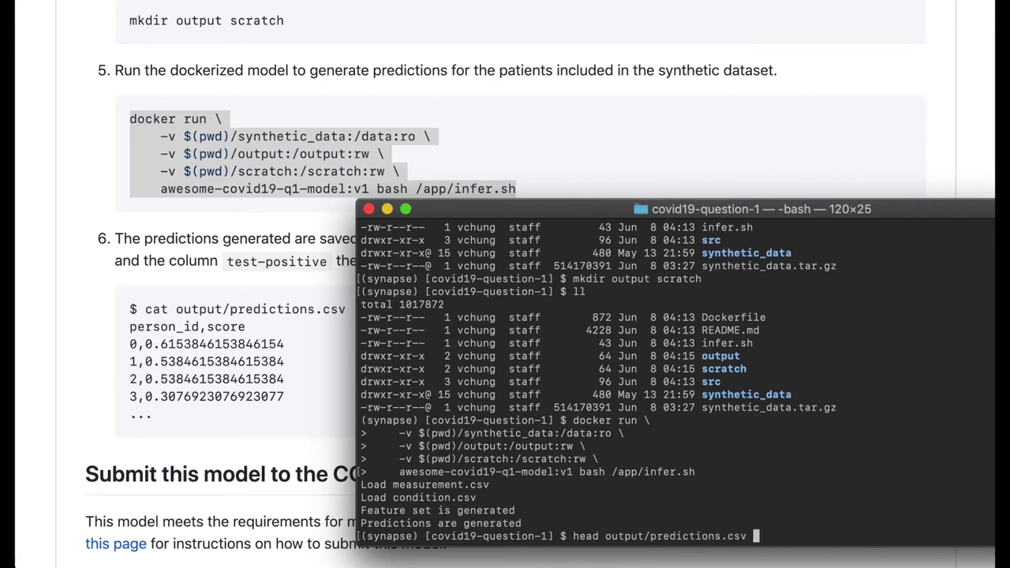
pyautogui.press('Return')
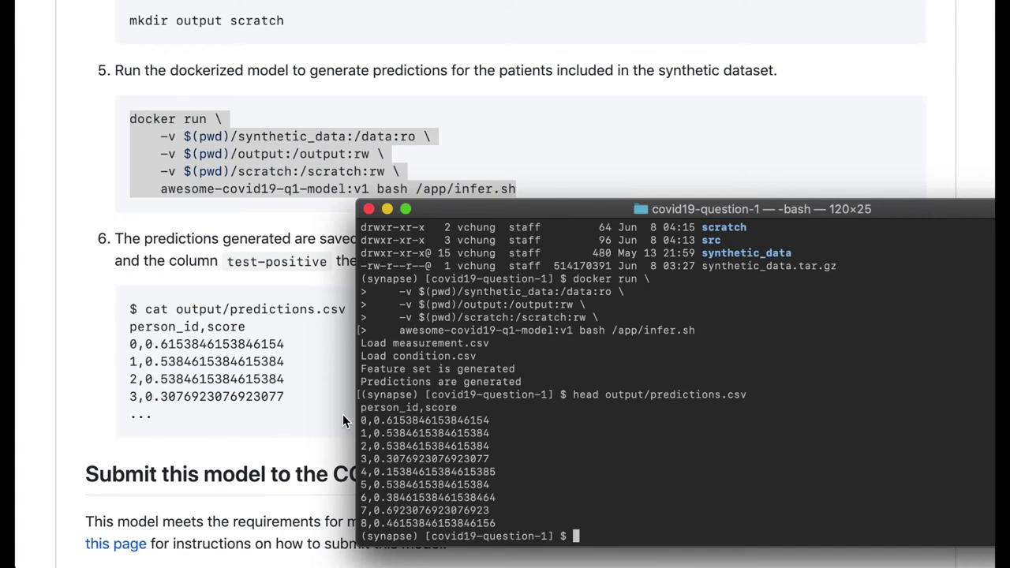
# - Go past the README's submission section and open the Docker section of the covid_sample_project project on Synapse
pyautogui.press('super+Tab')
pyautogui.scroll(-4, 342, 414)
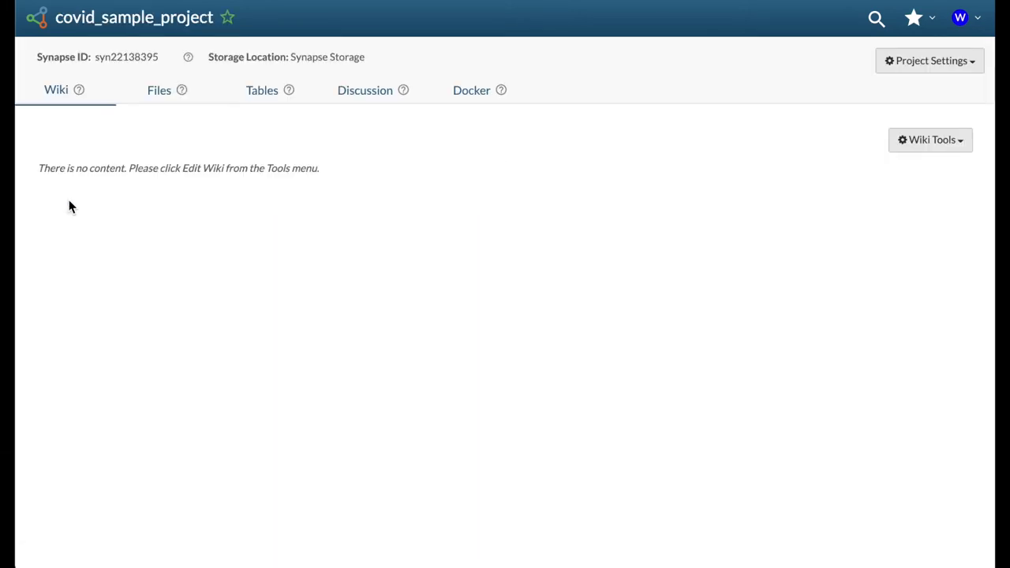
pyautogui.click(454, 105)
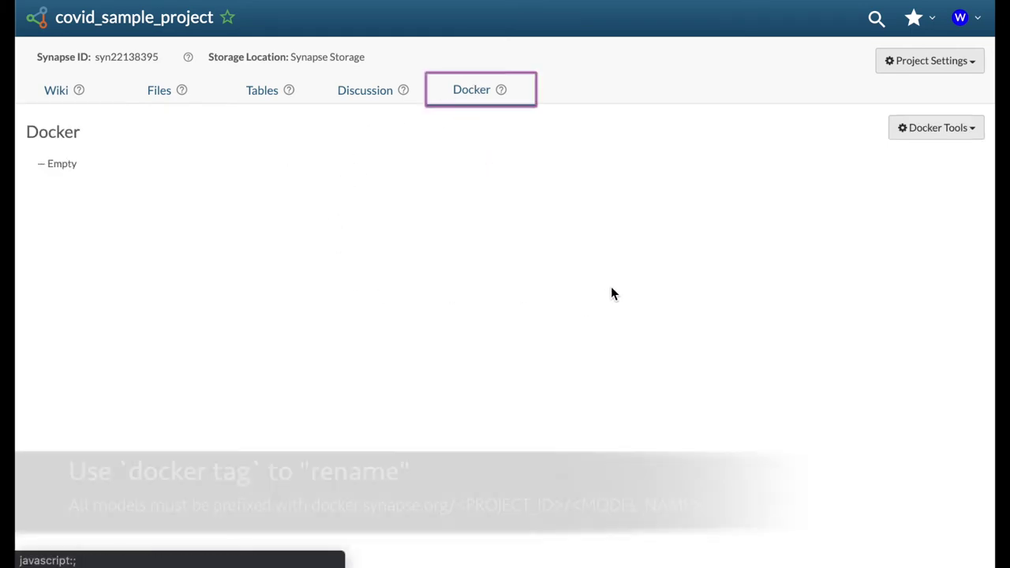
# - Switch to the terminal and list the local Docker images with docker images
pyautogui.press('super+Tab')
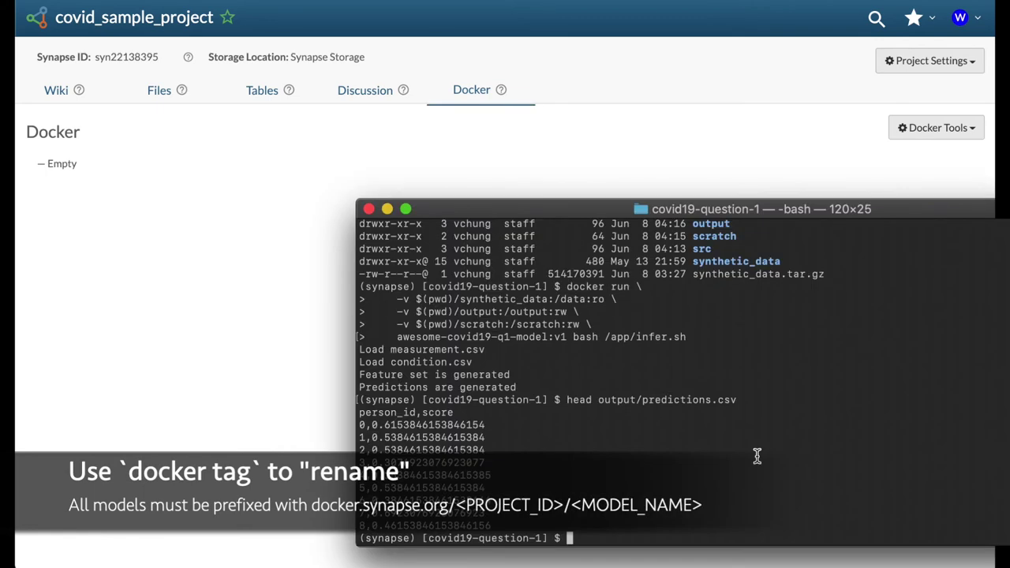
pyautogui.write('docker images')
pyautogui.press('Return')
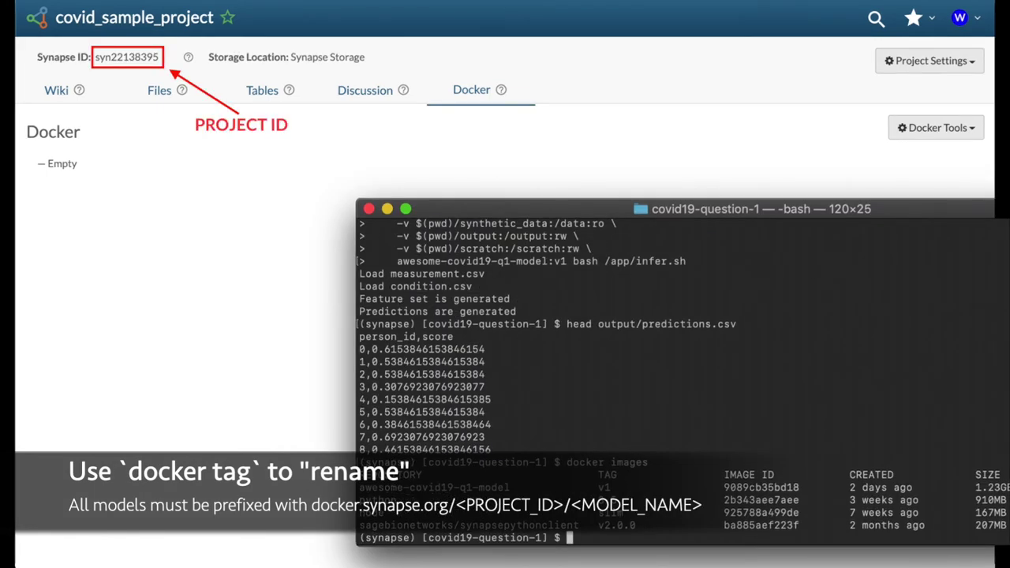
# - Tag awesome-covid19-q1-model:v1 as docker.synapse.org/syn22138395/baseline and list the Docker images again
pyautogui.write('docker tag aweso')
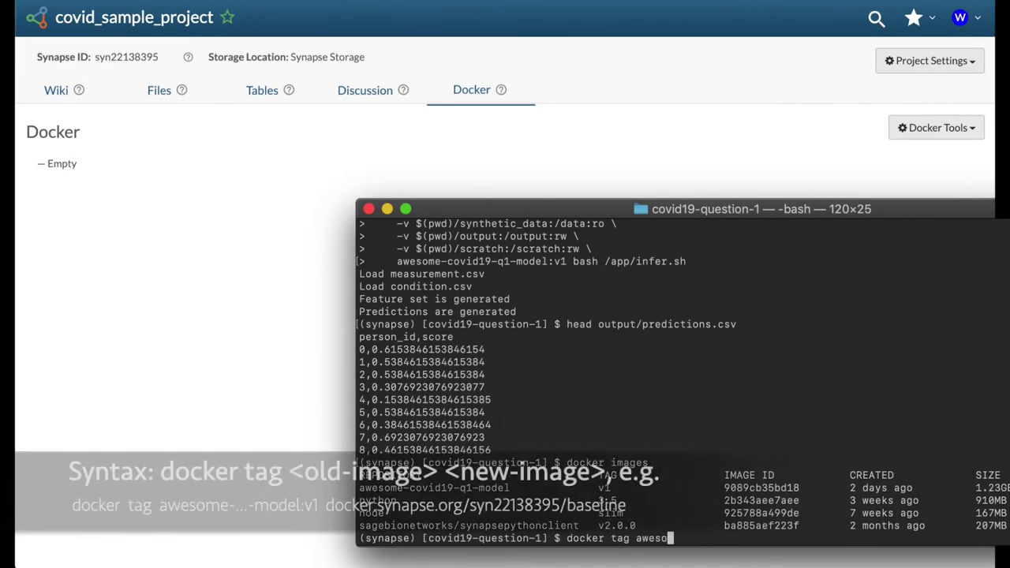
pyautogui.write('me-covid19-q1-')
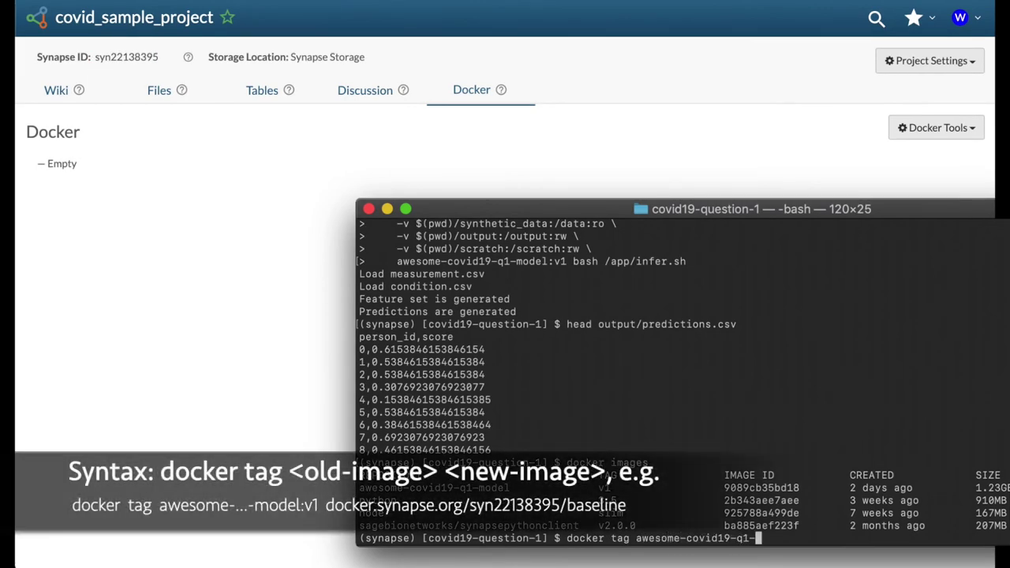
pyautogui.write('model:v1')
pyautogui.press('super+v')
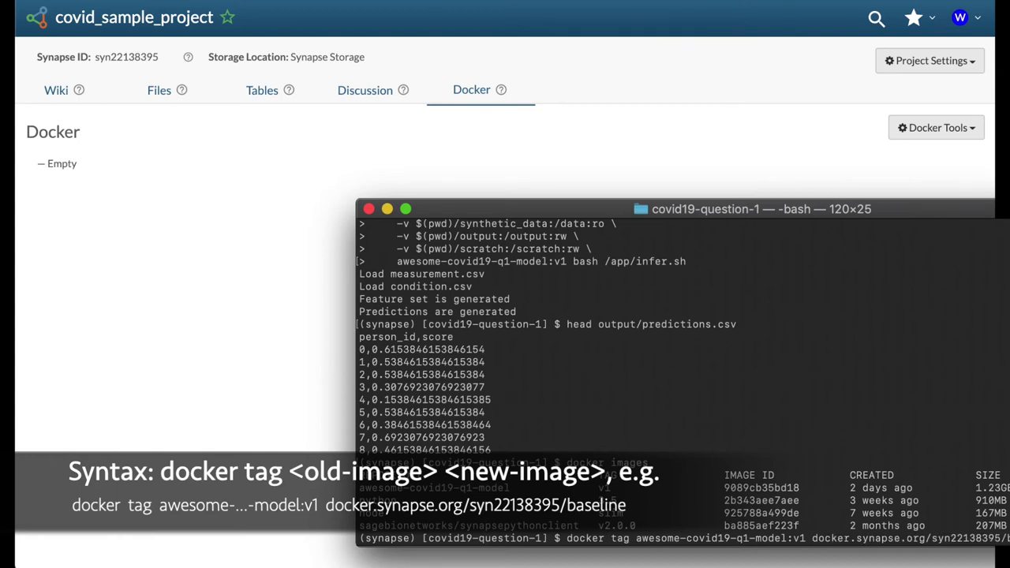
pyautogui.press('Return')
pyautogui.write('docker images')
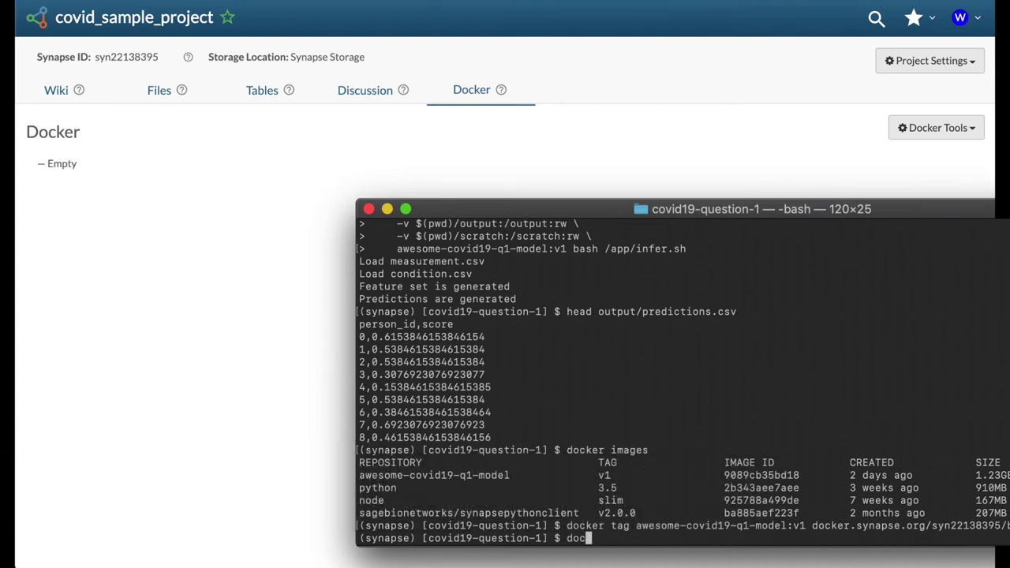
pyautogui.press('Return')
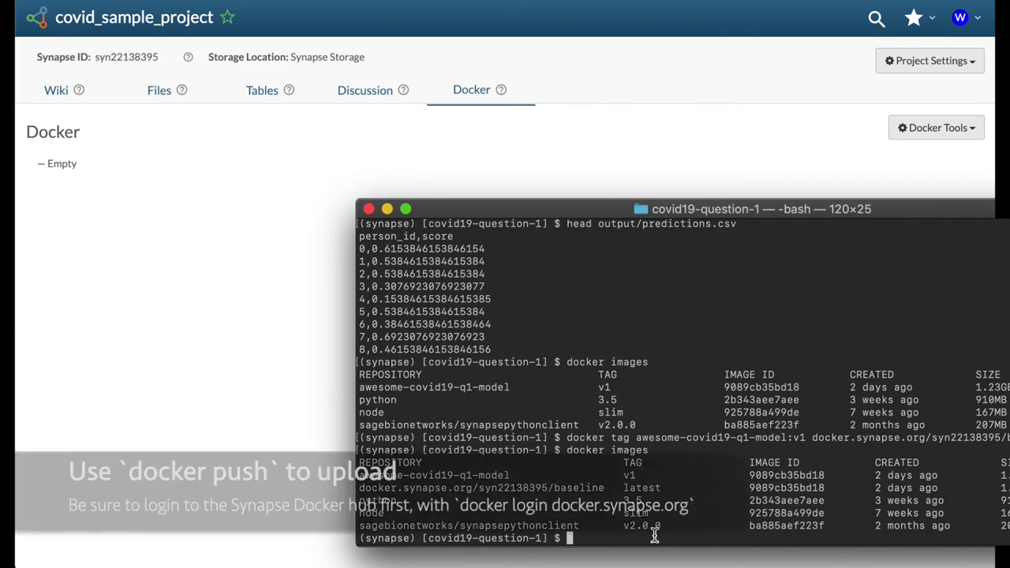
# - Push the docker.synapse.org/syn22138395/baseline image to the Synapse Docker hub with docker push
pyautogui.write('docker push')
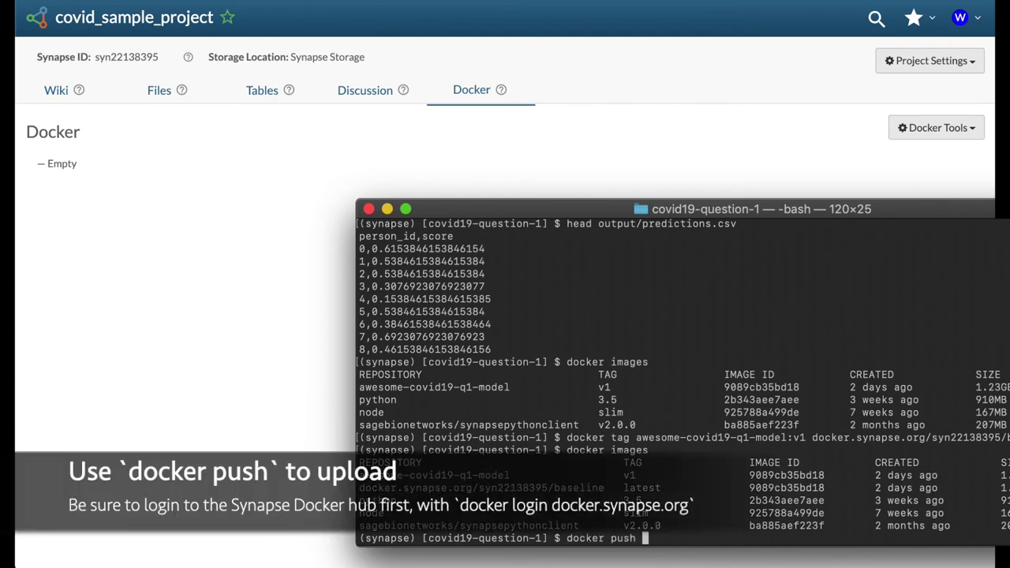
pyautogui.write(' docker.synapse.org/syn22138395/baseline')
pyautogui.press('Return')
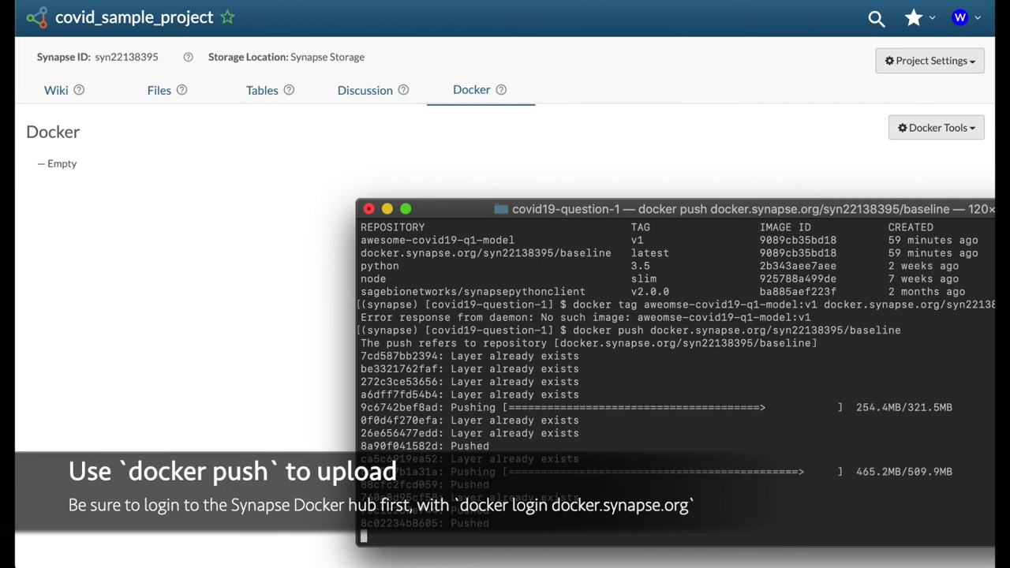
# - Return to the Synapse project in the browser, open the docker.synapse.org/syn22138395/baseline repository, and start submitting it to a challenge
pyautogui.click(256, 369)
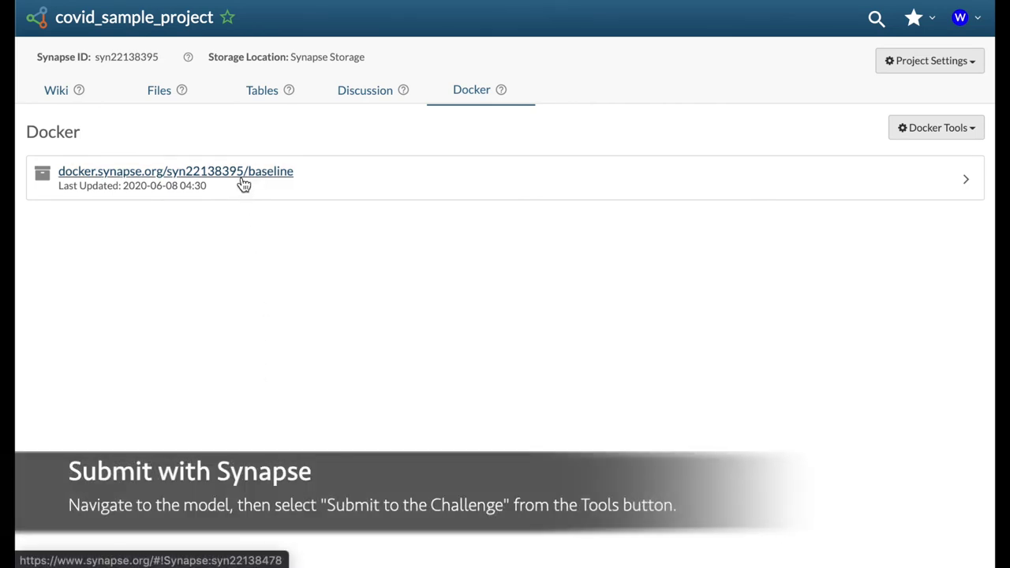
pyautogui.click(243, 183)
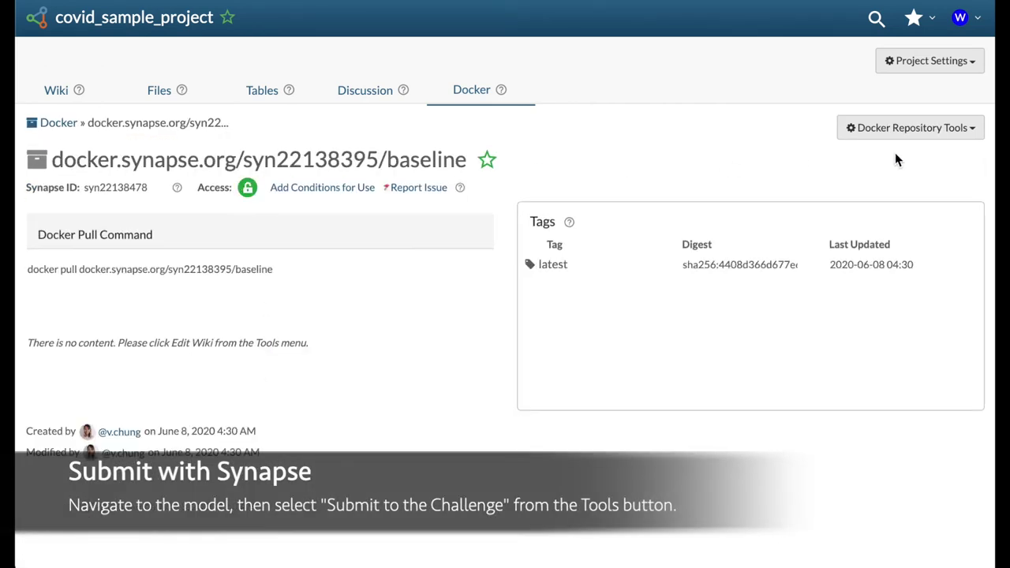
pyautogui.click(965, 127)
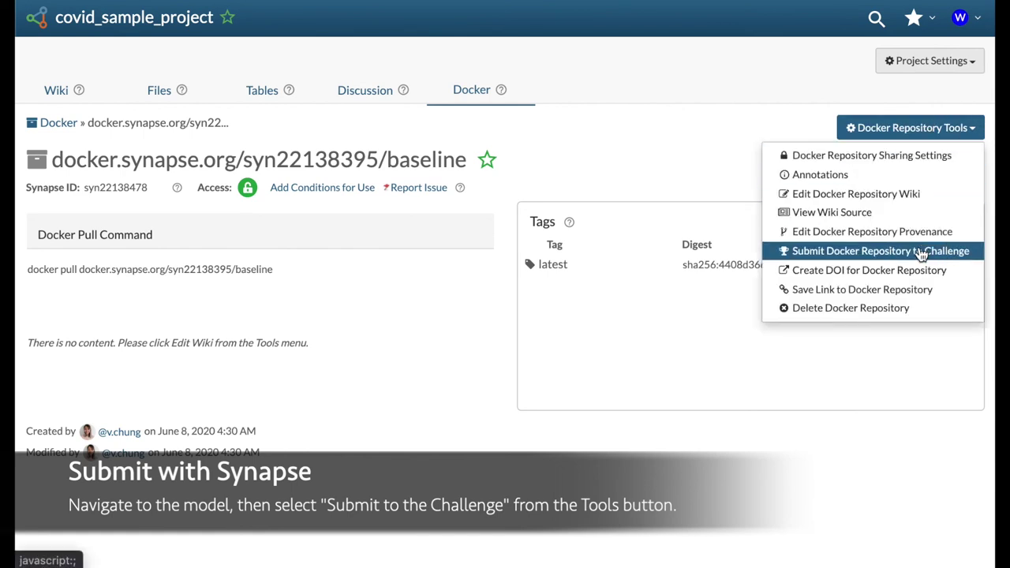
pyautogui.click(921, 252)
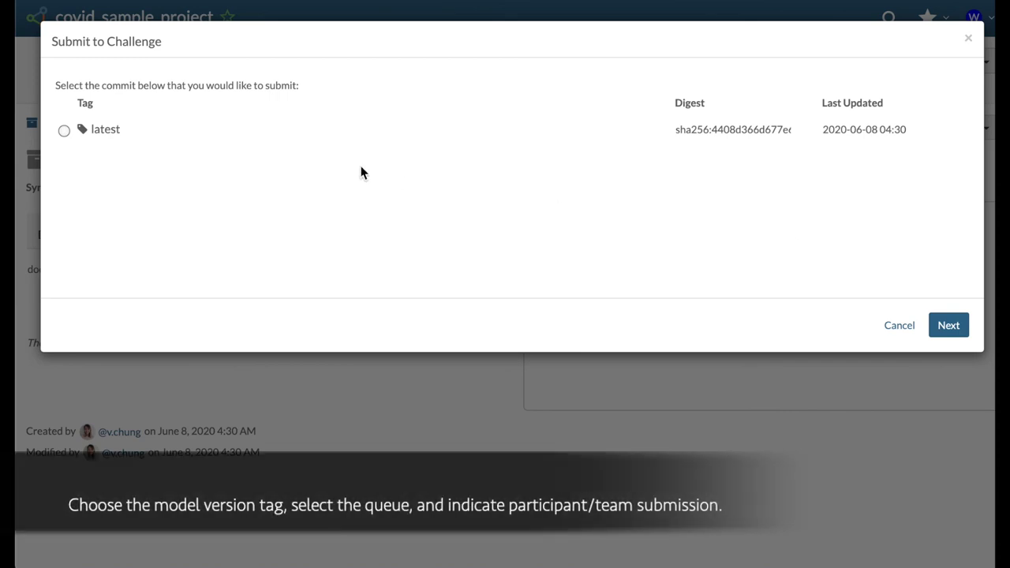
# - Choose the latest tag as the commit to submit and COVID-19 DREAM Challenge Question 1 as the challenge, leaving the submission name empty
pyautogui.click(118, 140)
pyautogui.click(945, 333)
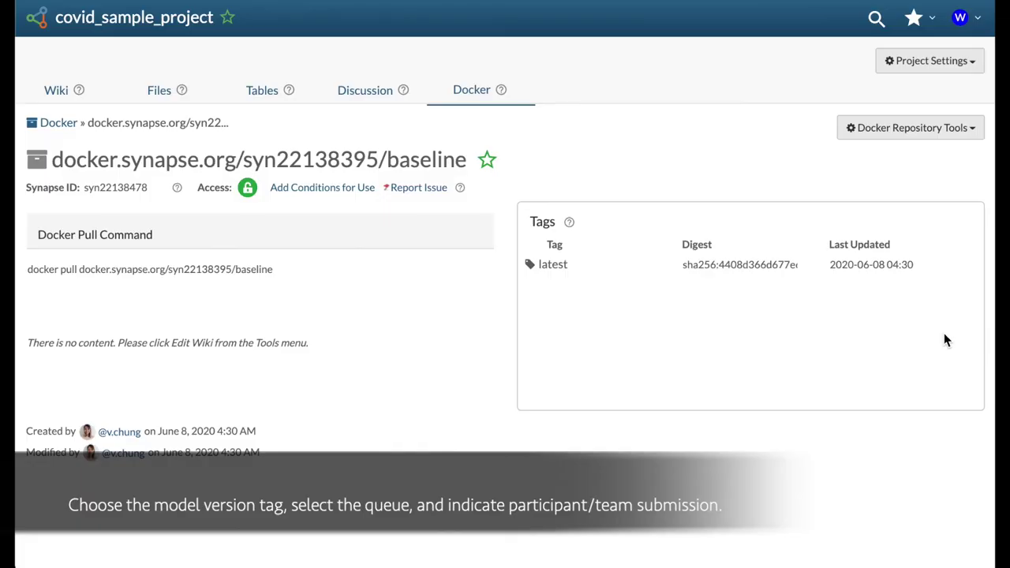
pyautogui.click(462, 102)
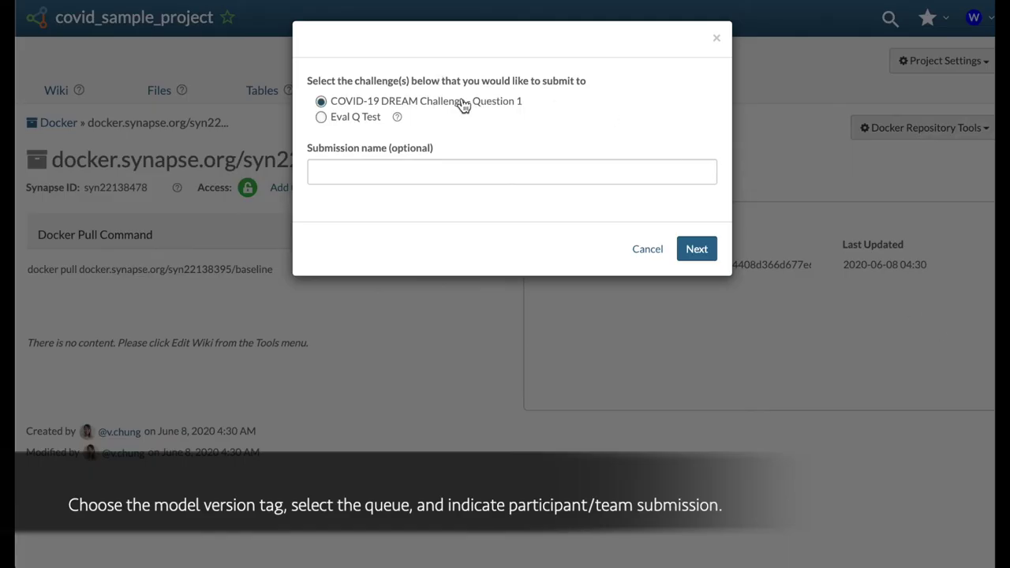
pyautogui.click(698, 249)
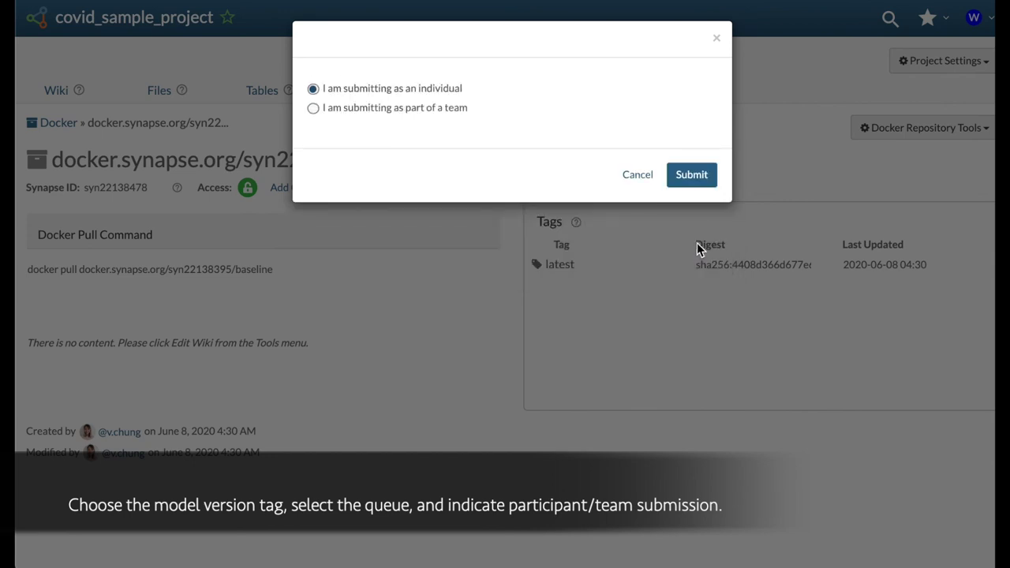
# - Submit the model as an individual after checking the team option, and dismiss the submission confirmation
pyautogui.click(449, 110)
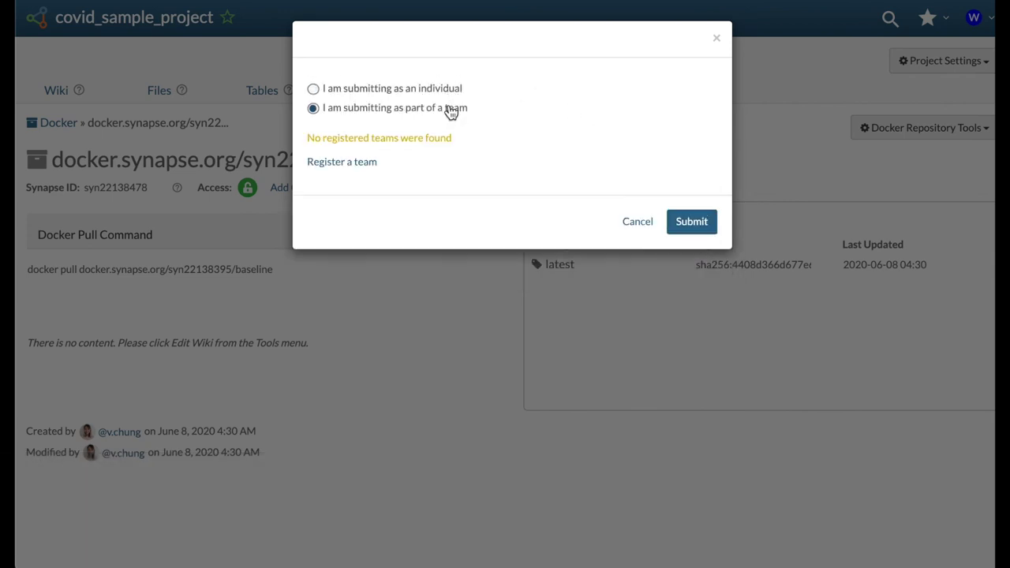
pyautogui.click(448, 91)
pyautogui.click(683, 172)
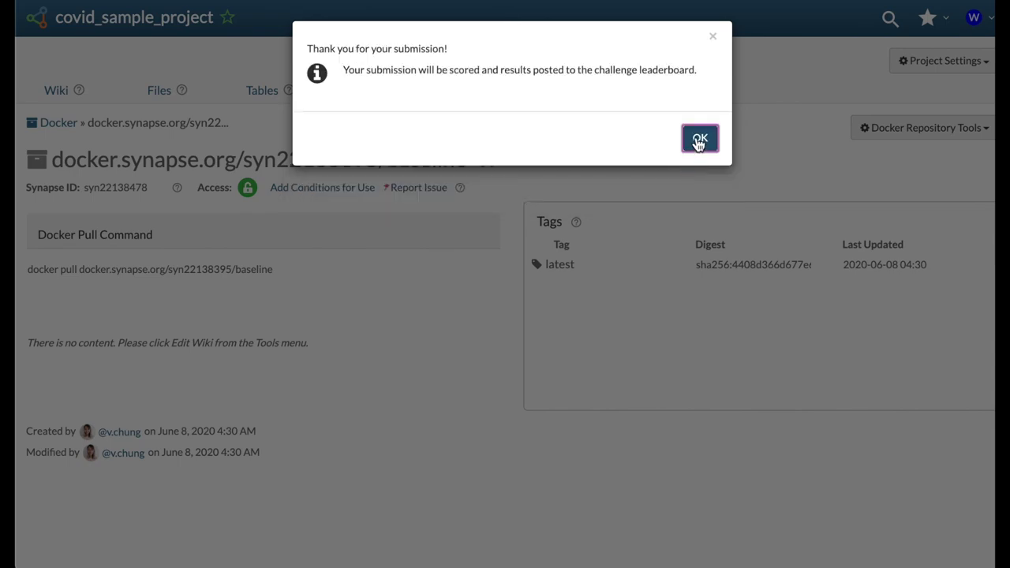
pyautogui.click(699, 145)
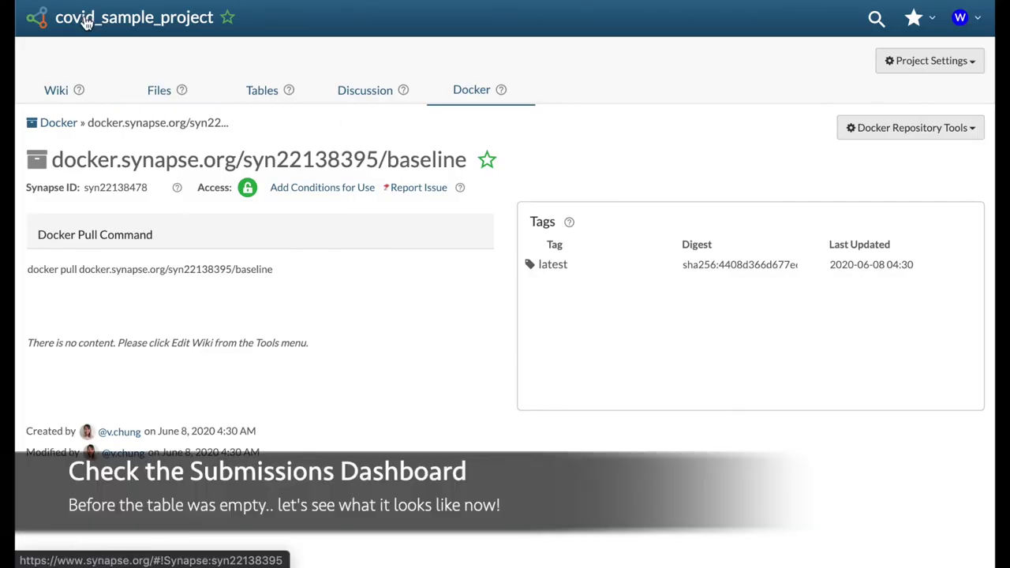
# - Go from the Synapse home page to the COVID-19 DREAM Challenge project and open its Question 1 Dashboard under Submission Dashboards
pyautogui.click(41, 30)
pyautogui.click(509, 339)
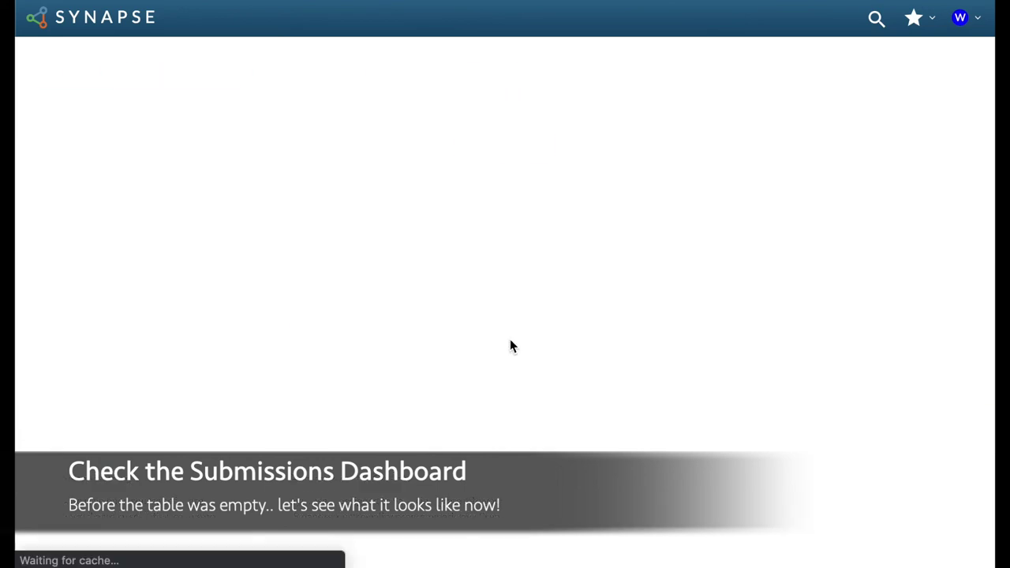
pyautogui.click(163, 228)
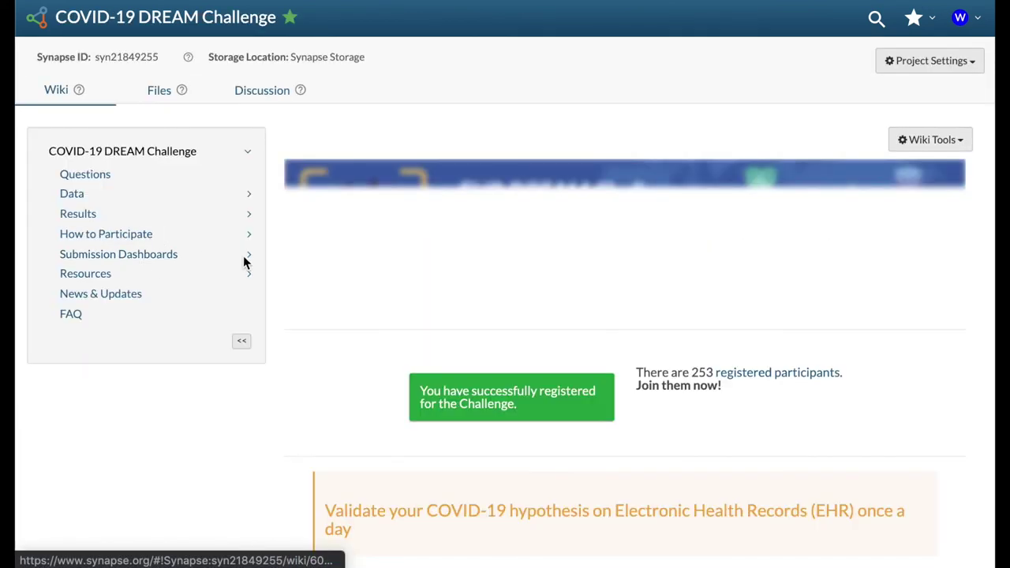
pyautogui.click(245, 257)
pyautogui.click(160, 279)
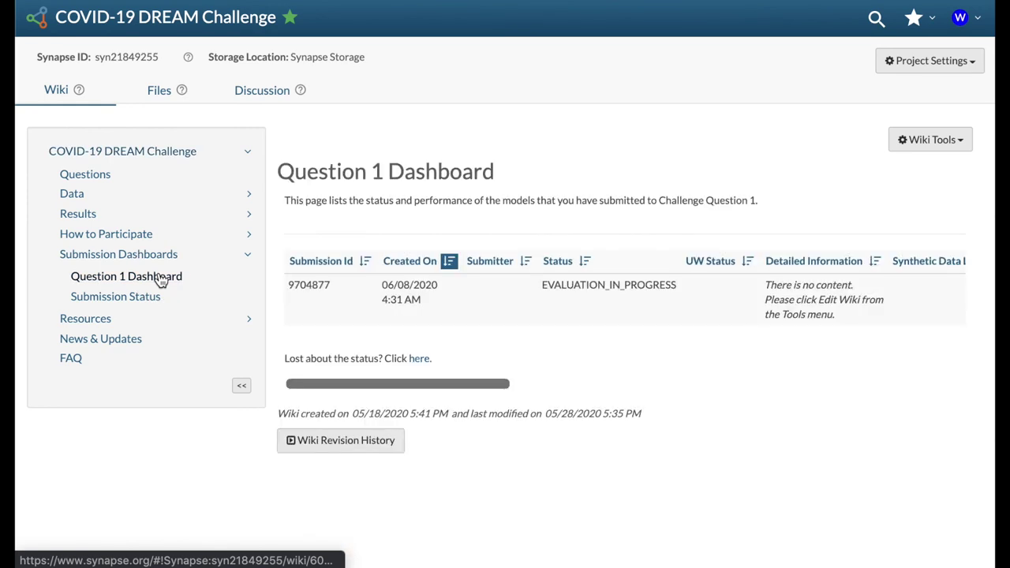